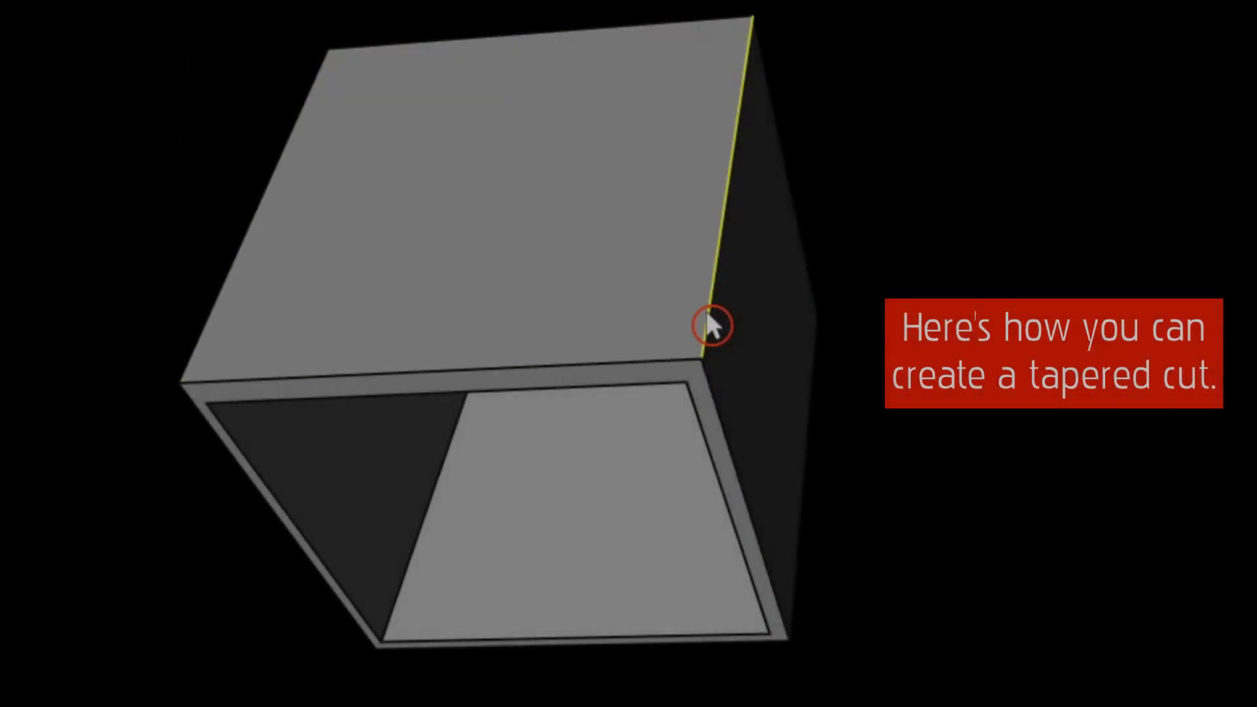
# Create a new Unnamed document and keep the Part workbench active.
pyautogui.moveTo(710, 323)
pyautogui.mouseDown(button='middle')
pyautogui.moveTo(708, 126)
pyautogui.moveTo(799, 85)
pyautogui.moveTo(975, 172)
pyautogui.mouseUp(button='middle')
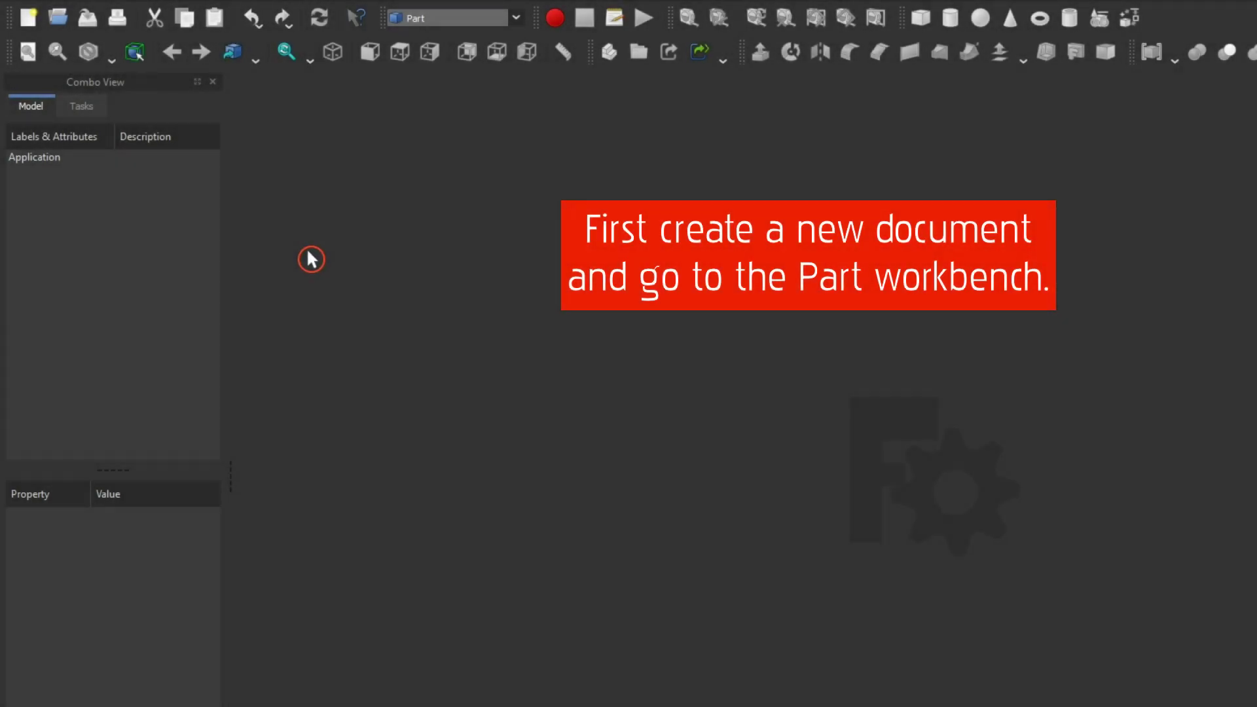
pyautogui.click(30, 18)
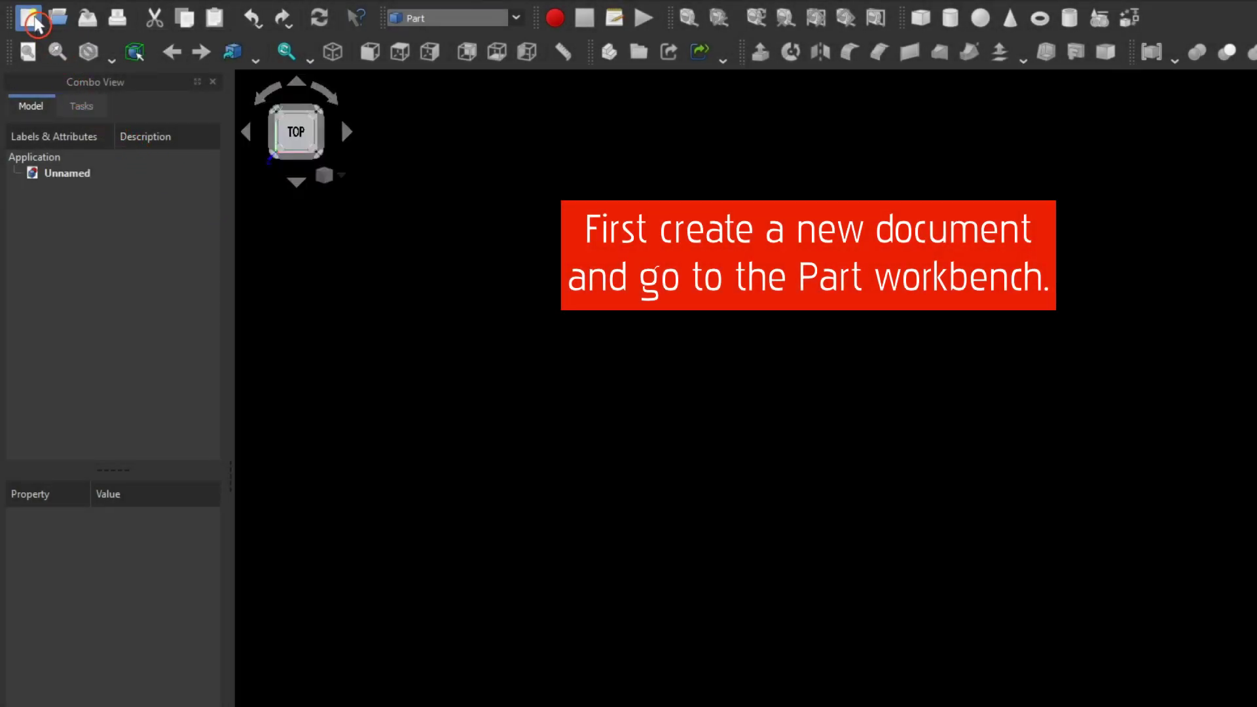
pyautogui.click(449, 18)
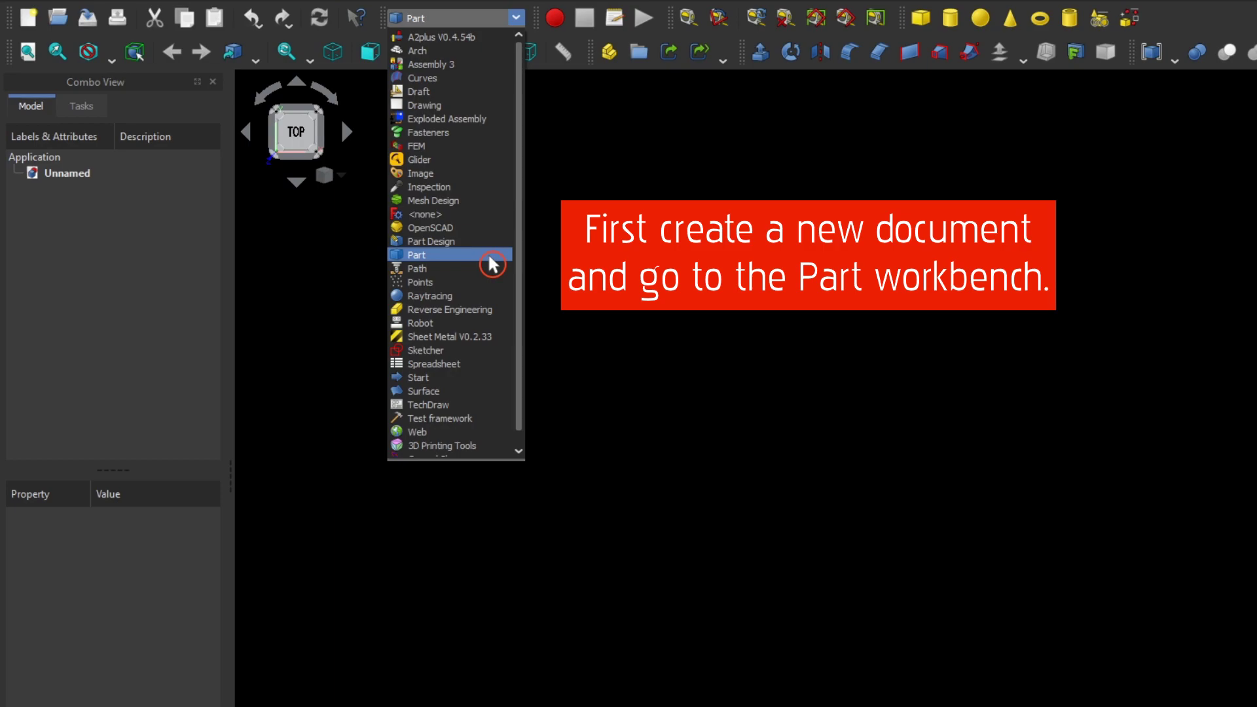
pyautogui.click(493, 264)
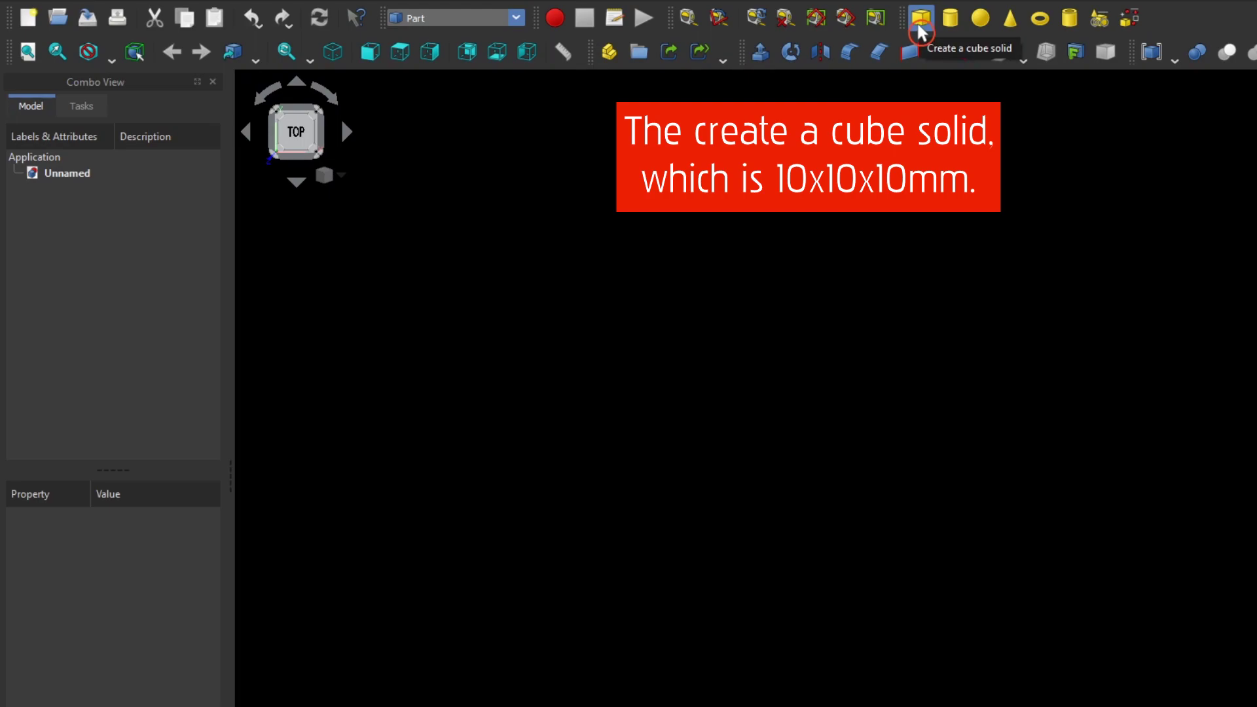
# Add a 10 mm Cube, view it isometrically, and switch to the Sketcher workbench.
pyautogui.click(921, 20)
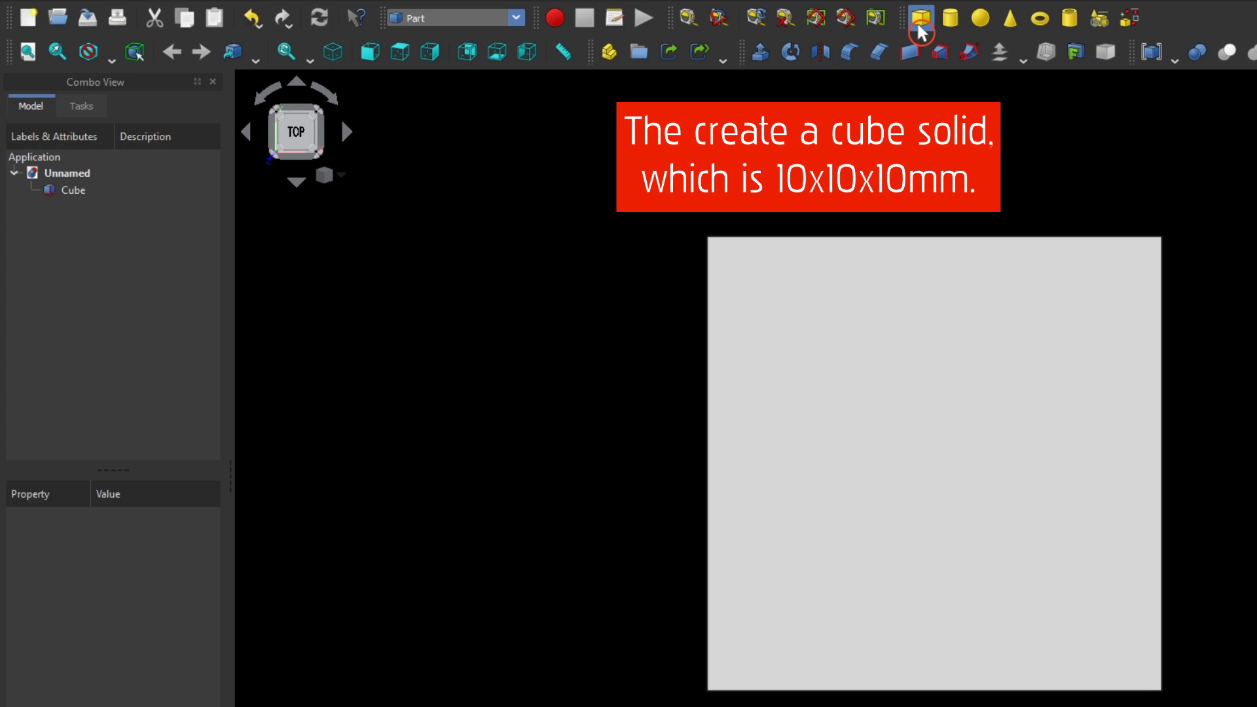
pyautogui.press('0')
pyautogui.moveTo(713, 396); pyautogui.dragTo(346, 407, button='middle')
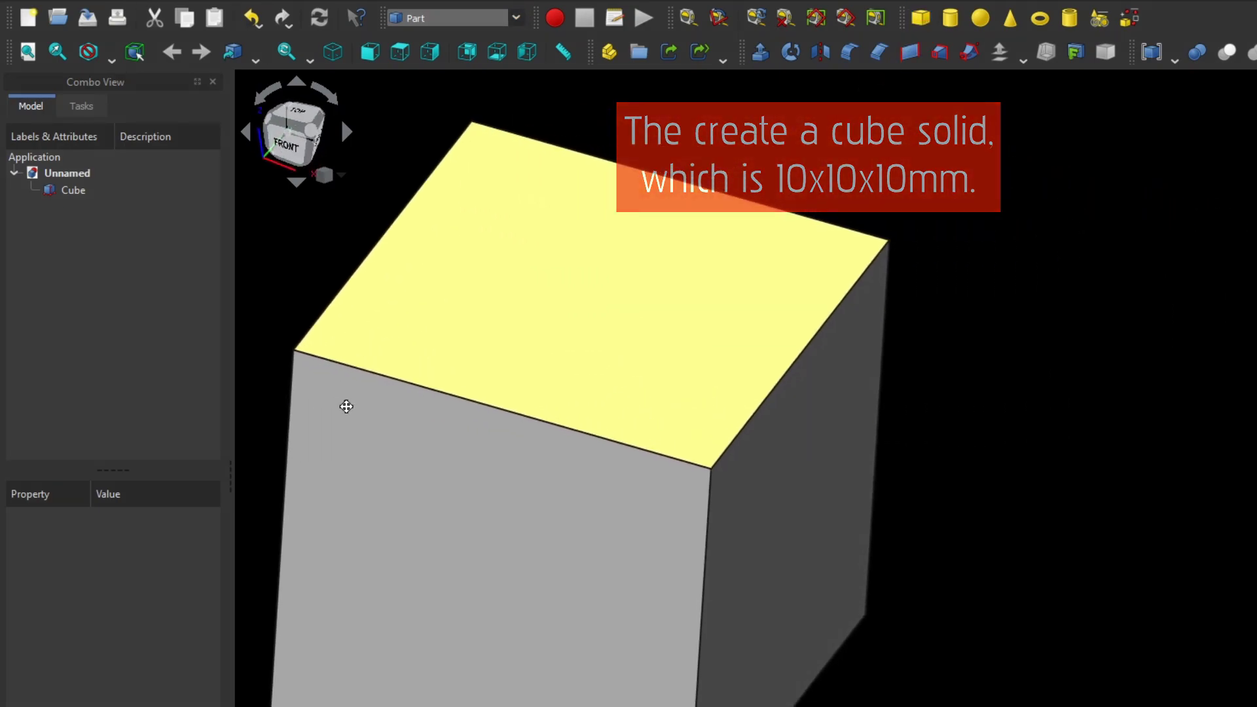
pyautogui.click(500, 21)
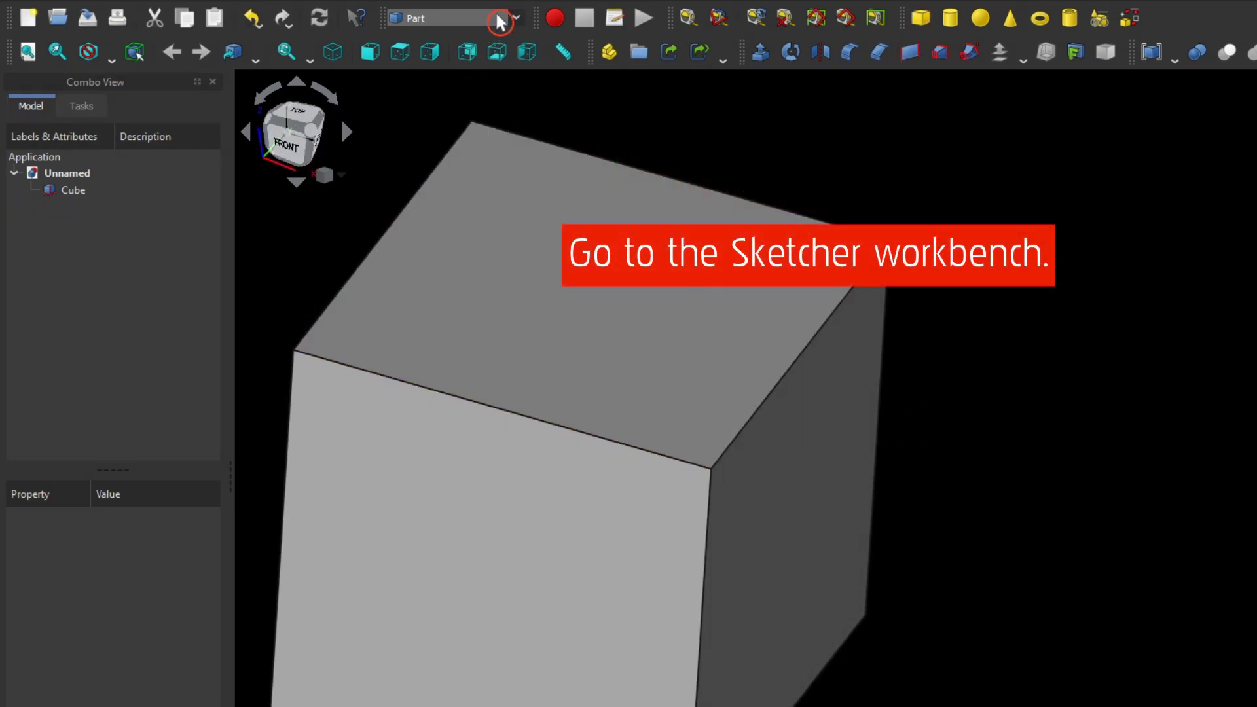
pyautogui.click(468, 352)
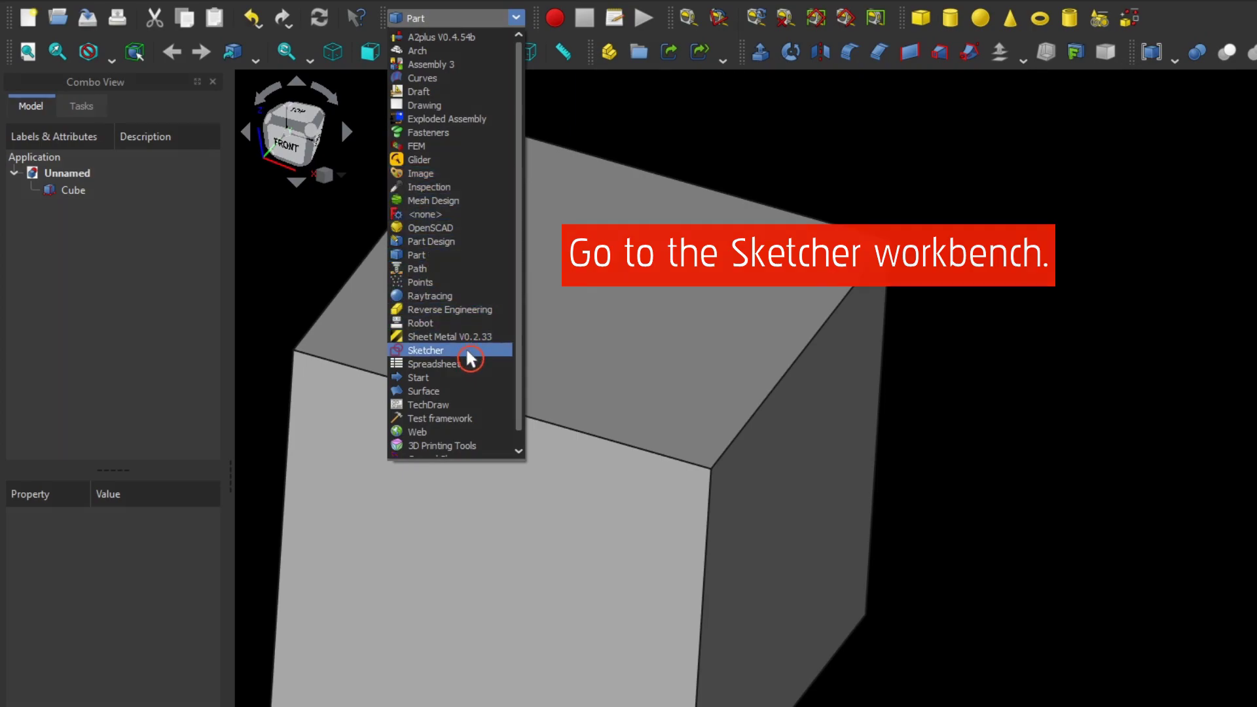
pyautogui.click(468, 353)
# Attach a new sketch to the cube's top face using FlatFace mode.
pyautogui.click(478, 314)
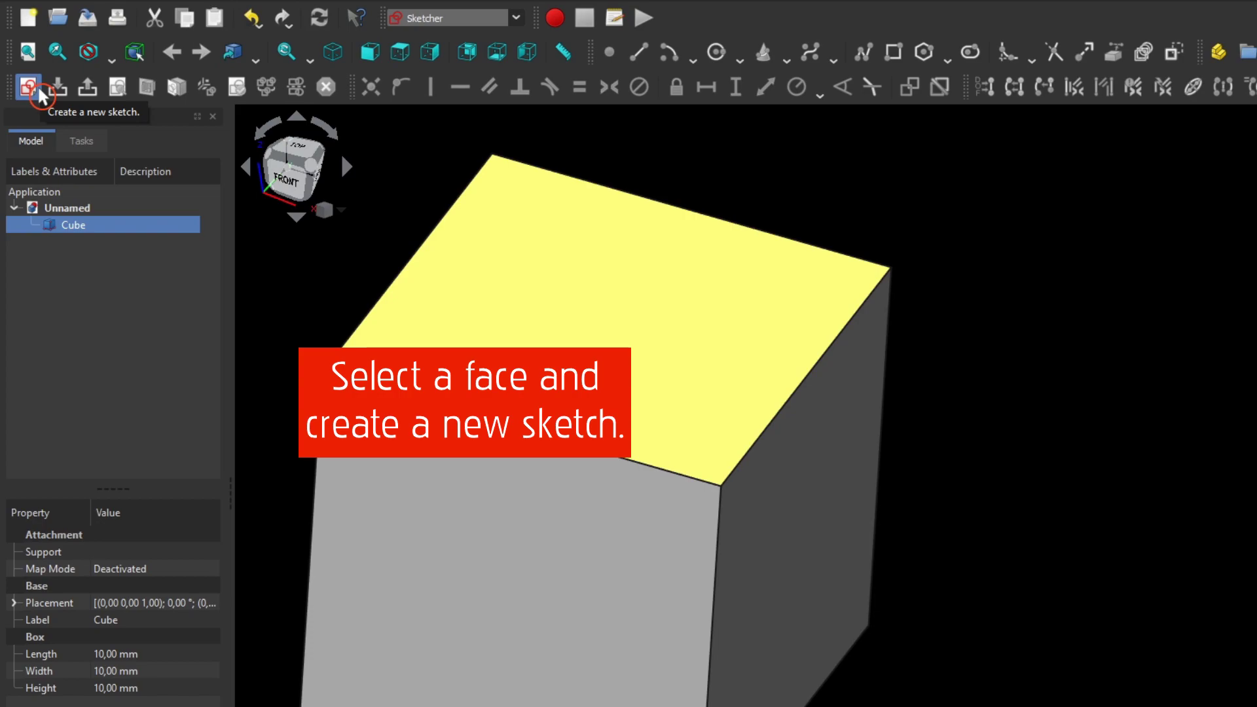
pyautogui.click(40, 93)
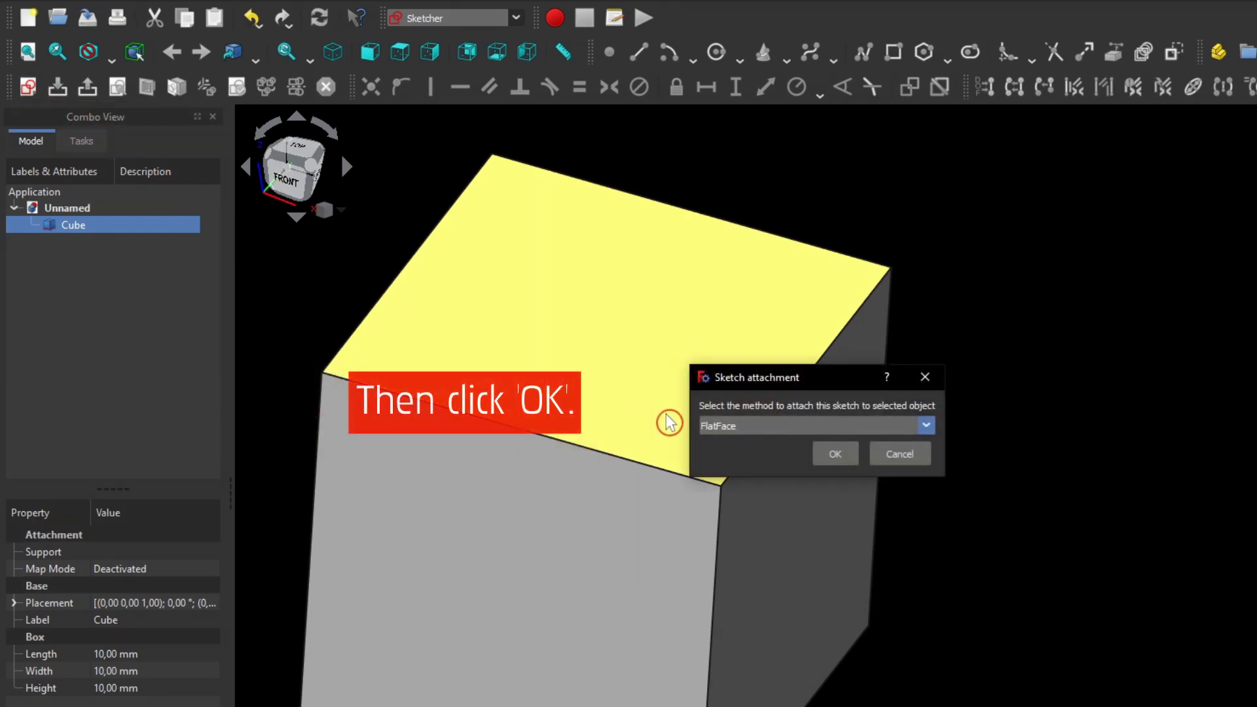
pyautogui.click(835, 456)
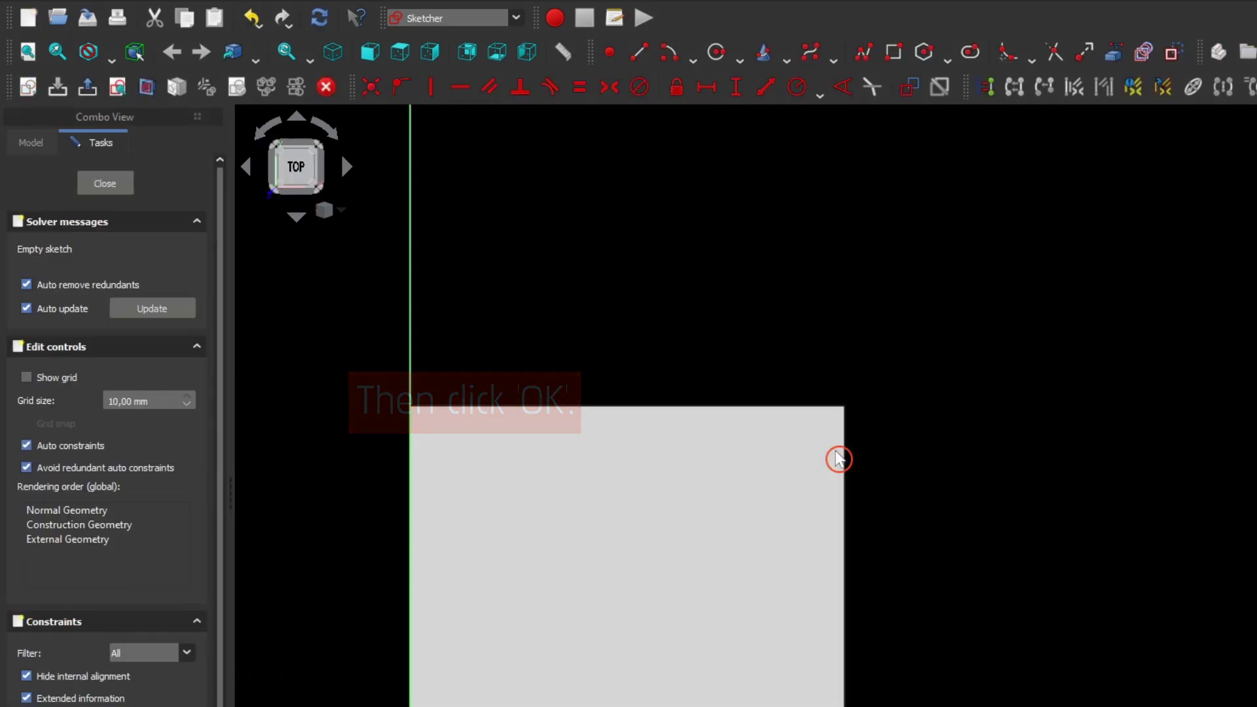
# Draw a rectangle inside the cube's top face, enlarge it, and close the sketch.
pyautogui.click(897, 56)
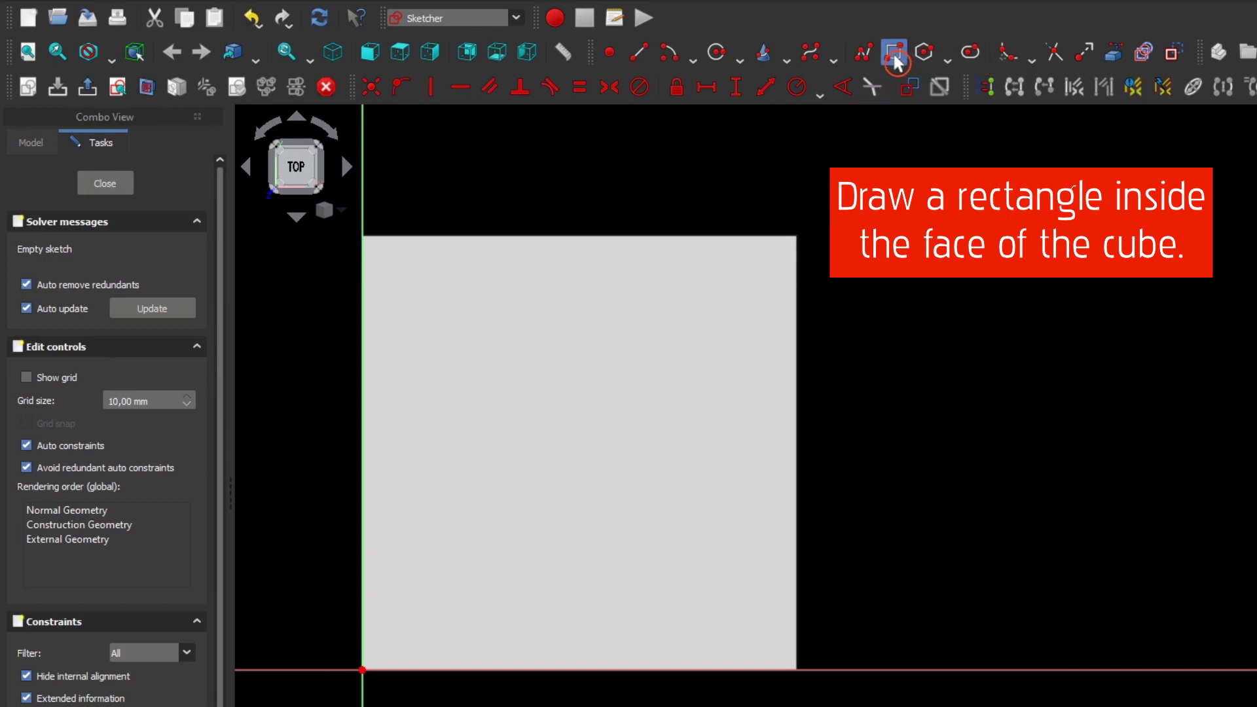
pyautogui.click(727, 320)
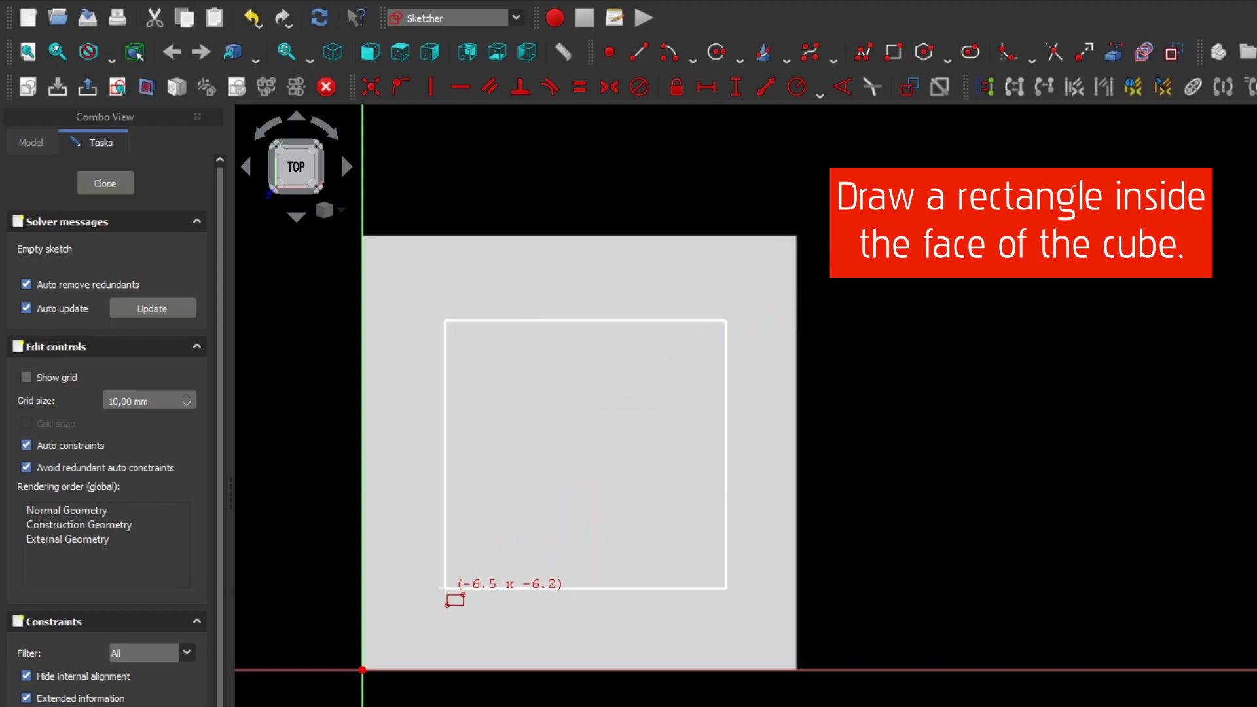
pyautogui.click(443, 588)
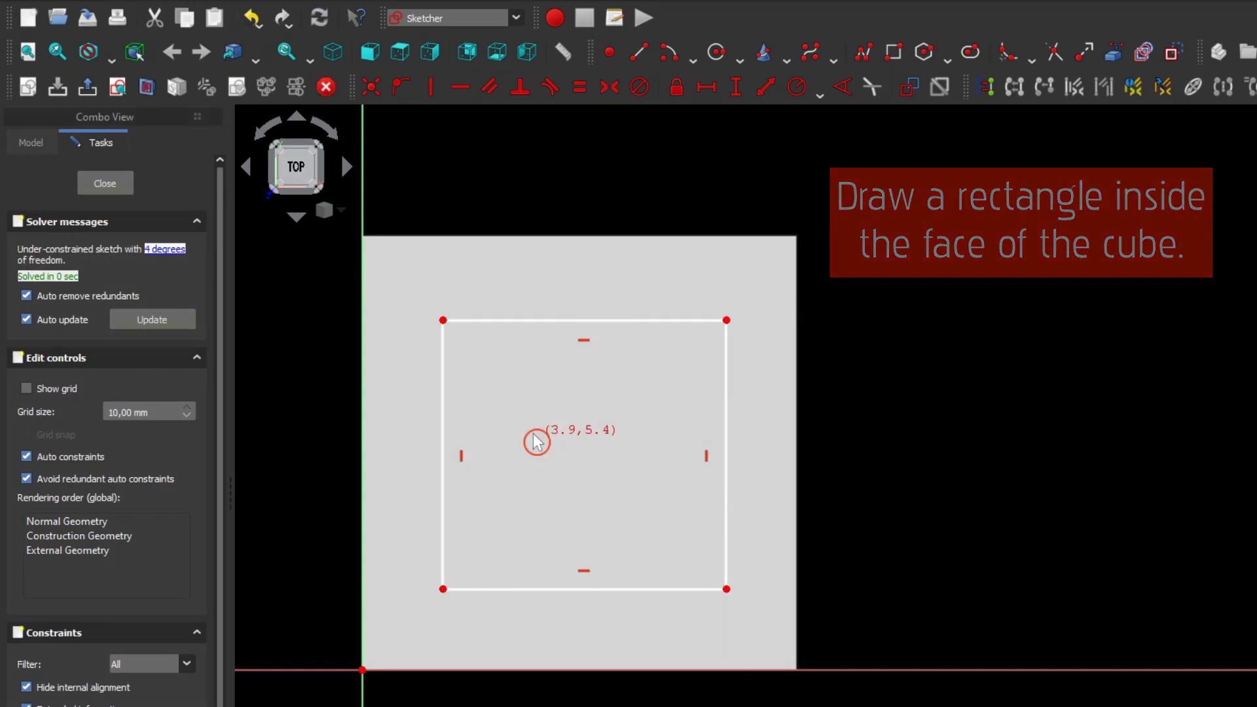
pyautogui.rightClick(534, 435)
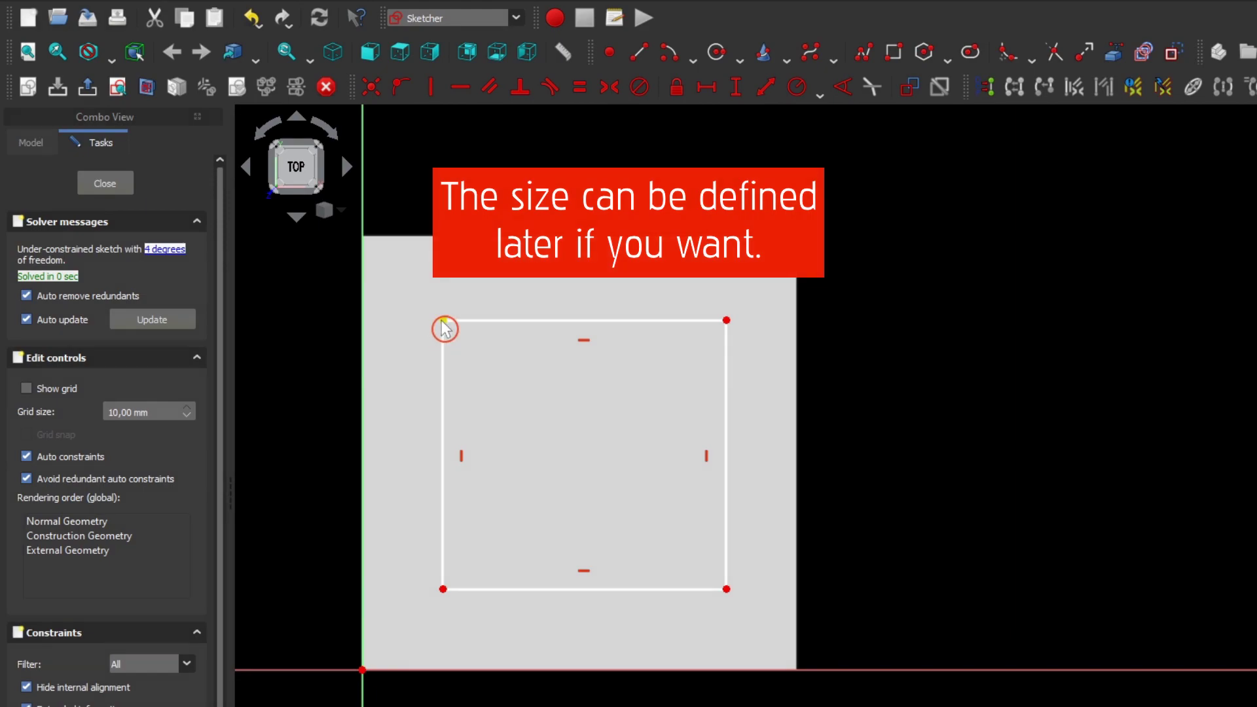
pyautogui.moveTo(437, 324); pyautogui.dragTo(428, 305)
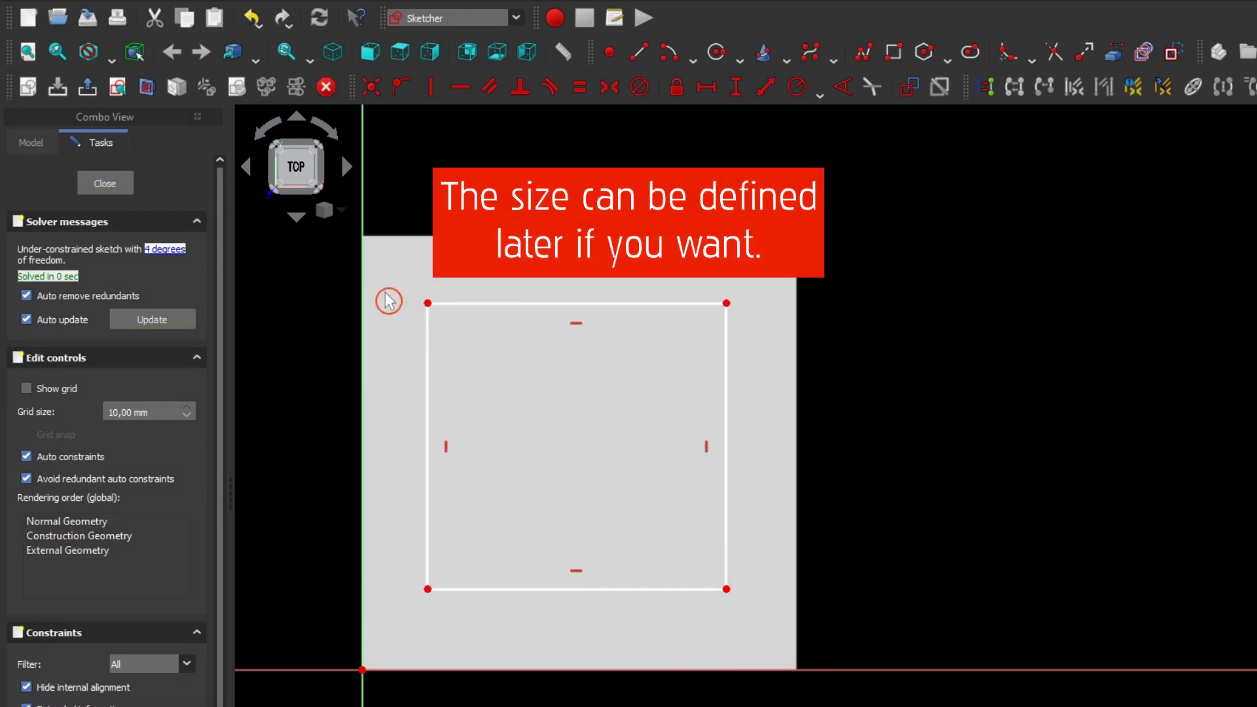
pyautogui.click(106, 186)
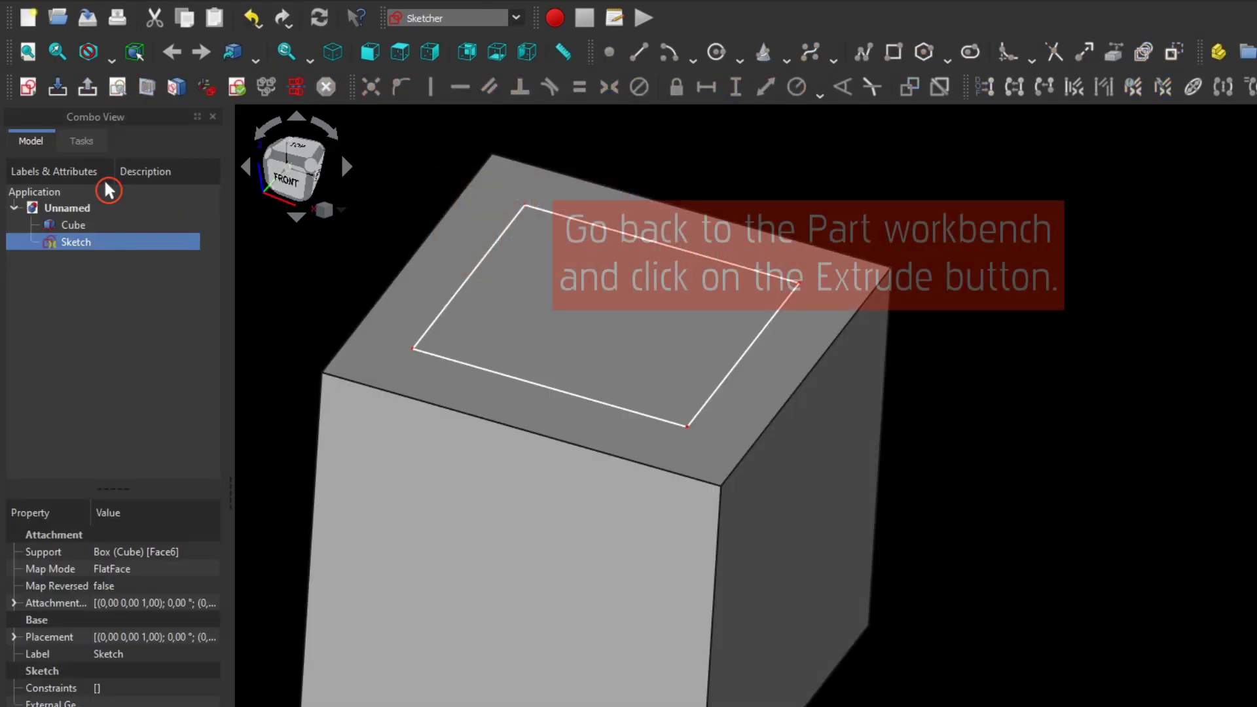
# Return to the Part workbench and start a reversed 10 mm Extrude of the sketch.
pyautogui.click(501, 18)
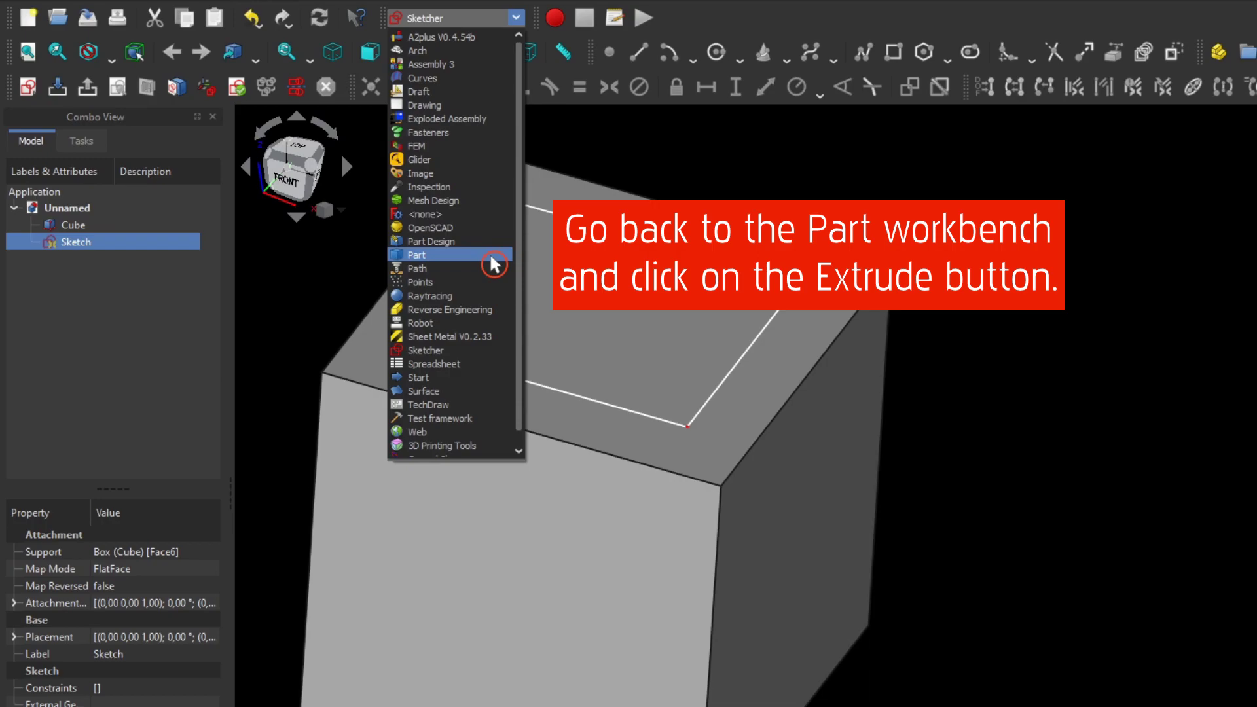
pyautogui.click(491, 257)
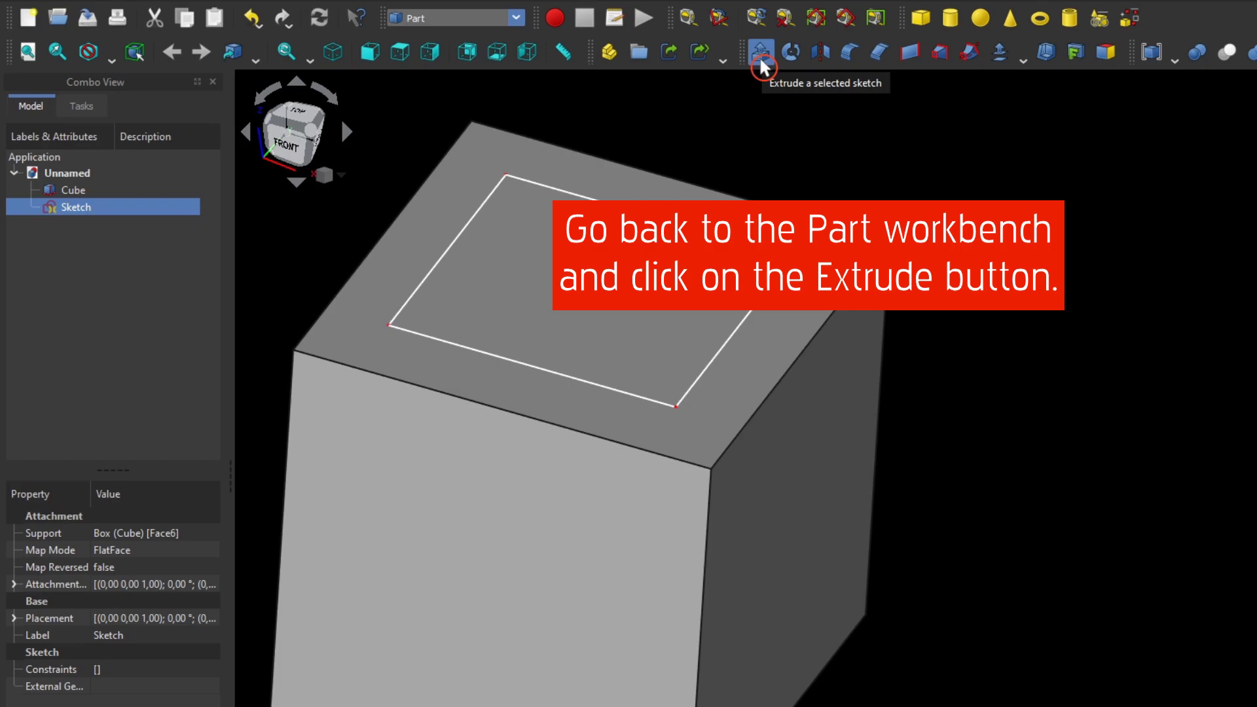
pyautogui.click(761, 53)
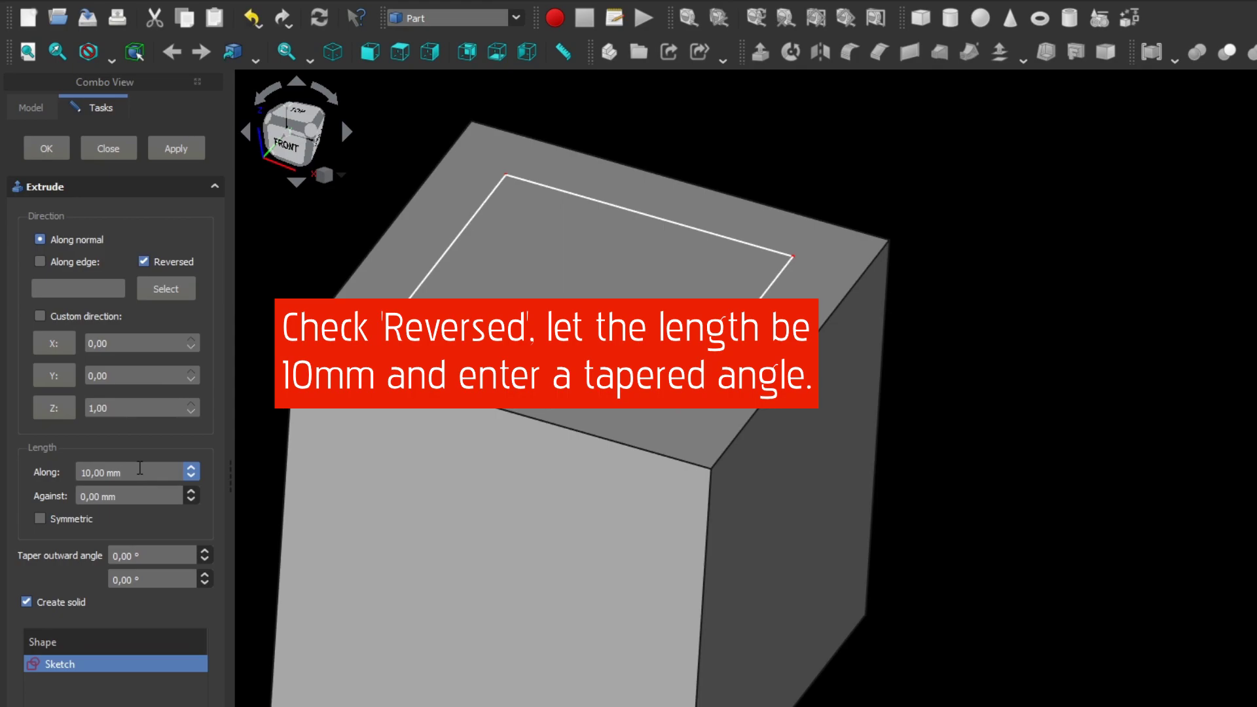
# Extrude the rectangle with a 10° taper outward angle.
pyautogui.click(153, 552)
pyautogui.write('10')
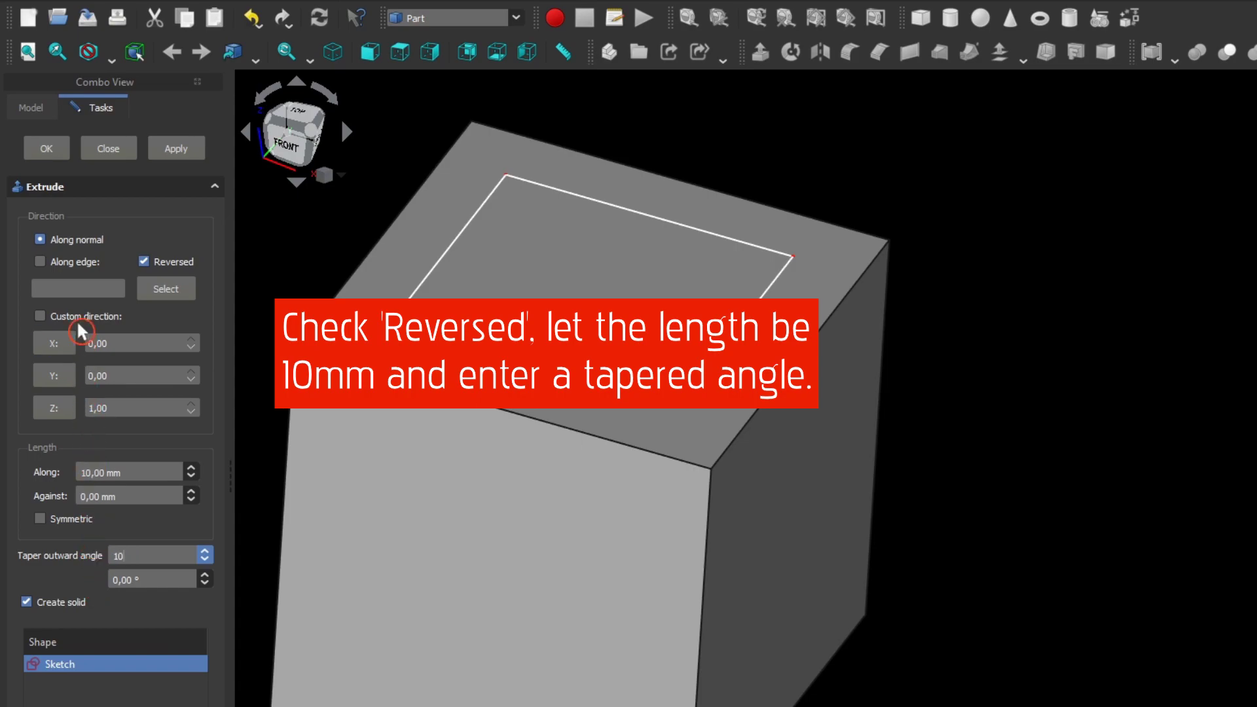
pyautogui.click(49, 156)
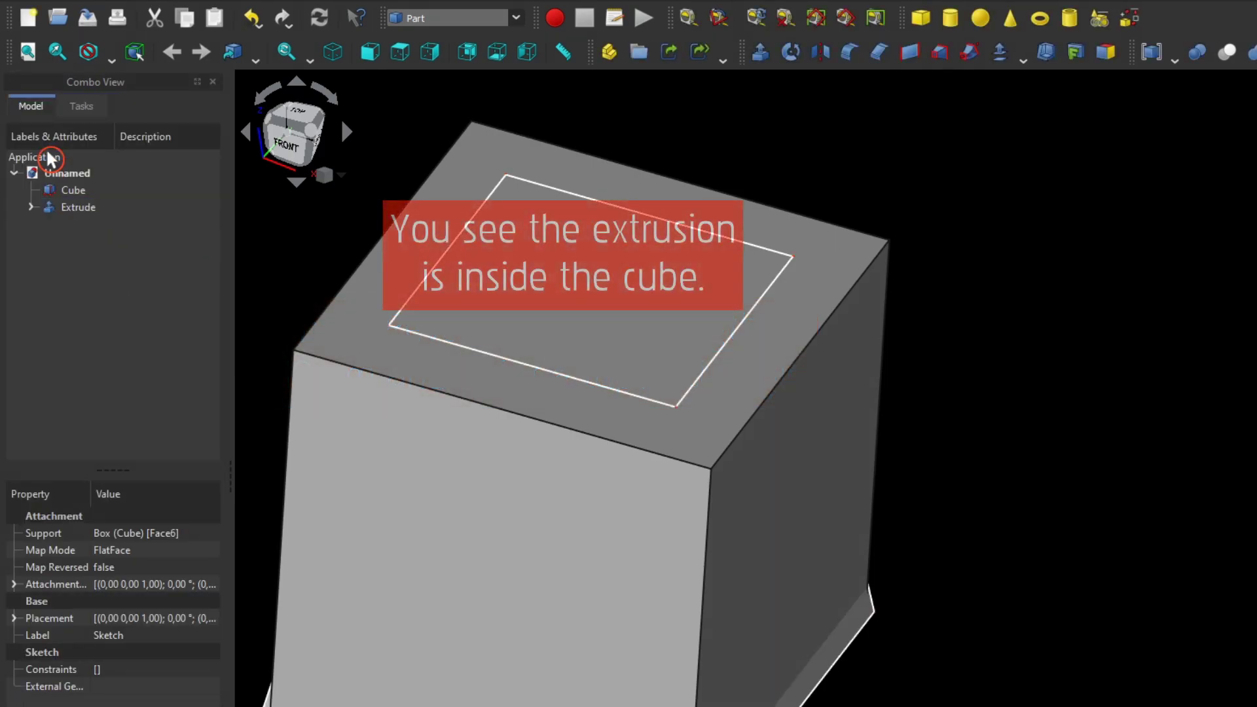
# Lower the Extrude's Taper Angle property from 10° to 5°.
pyautogui.moveTo(752, 606); pyautogui.dragTo(804, 508, button='middle')
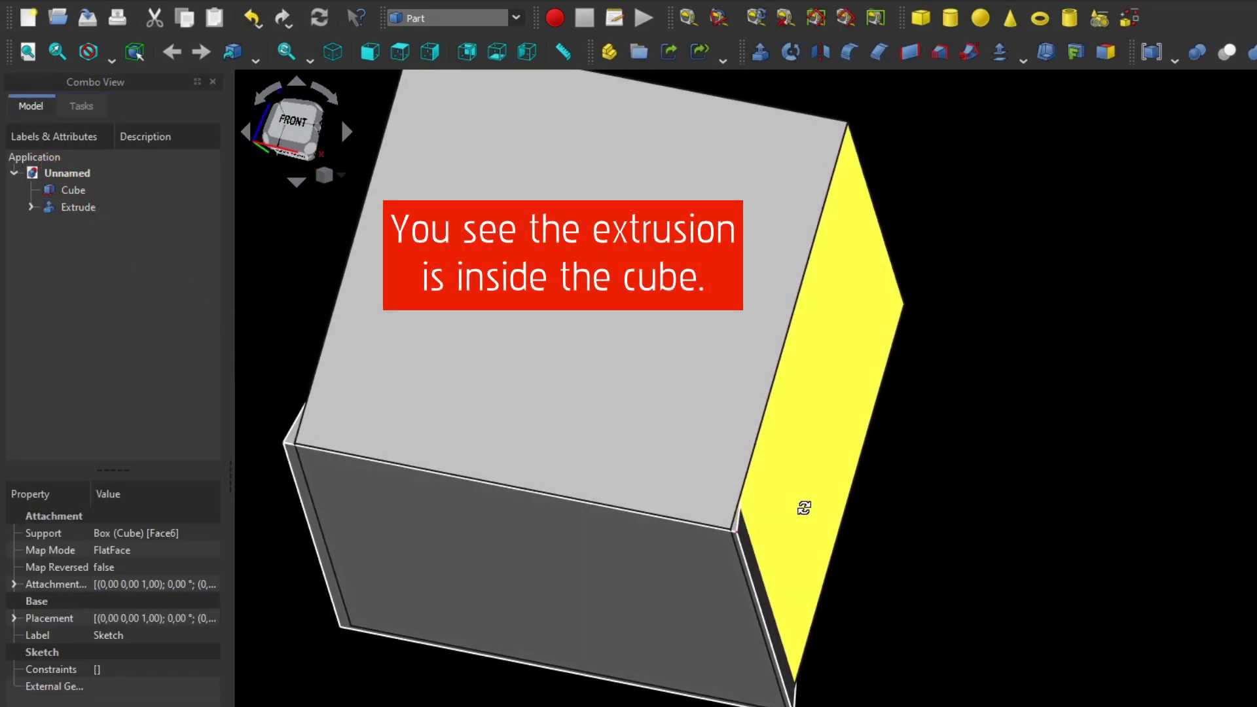
pyautogui.click(84, 195)
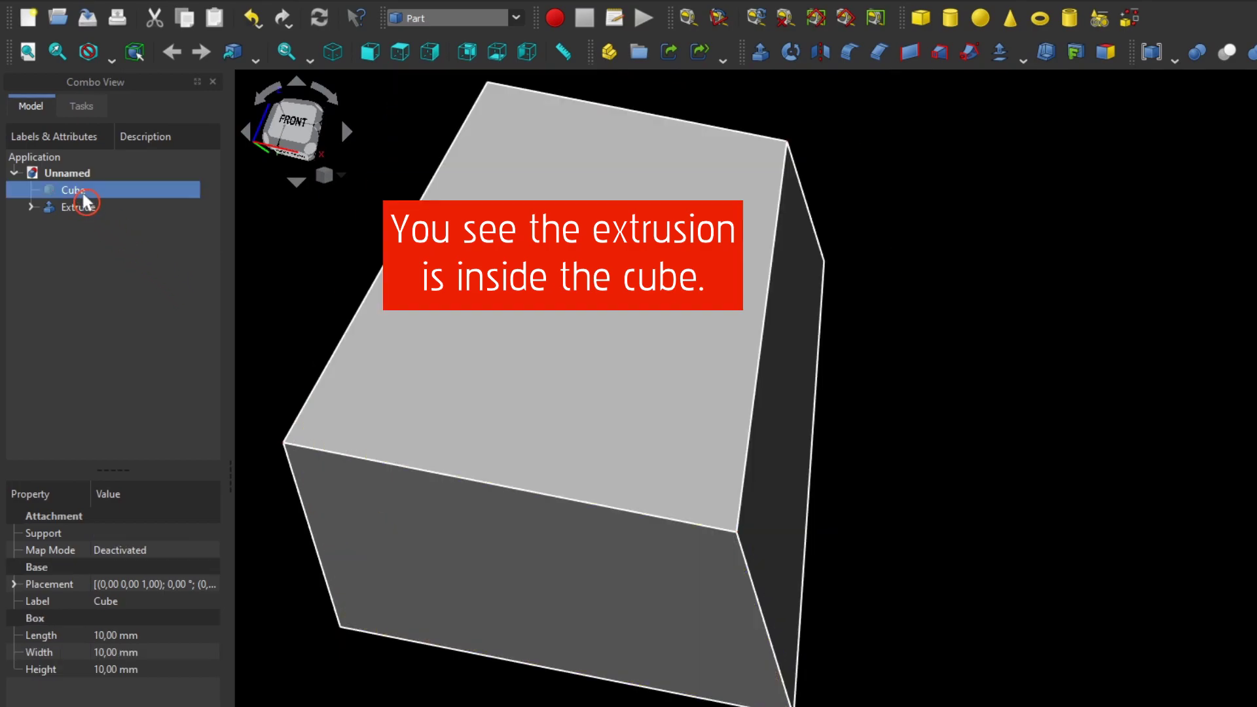
pyautogui.click(84, 206)
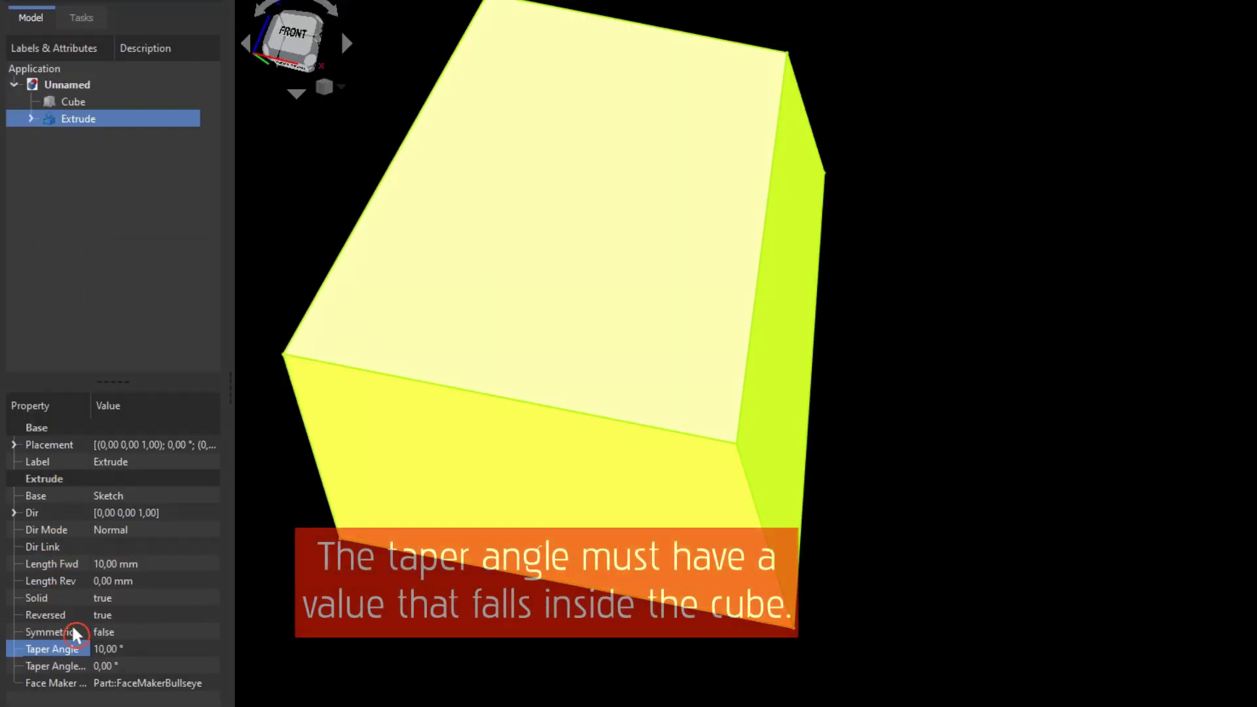
pyautogui.click(143, 647)
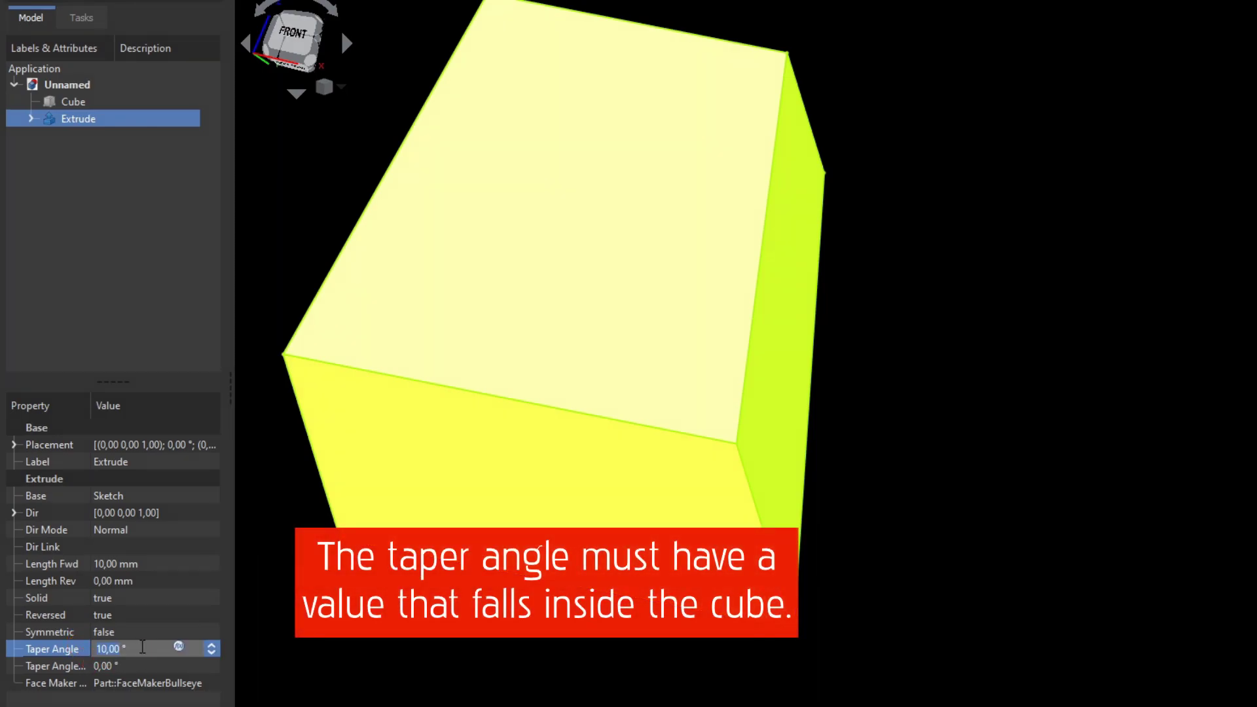
pyautogui.write('5')
pyautogui.click(144, 655)
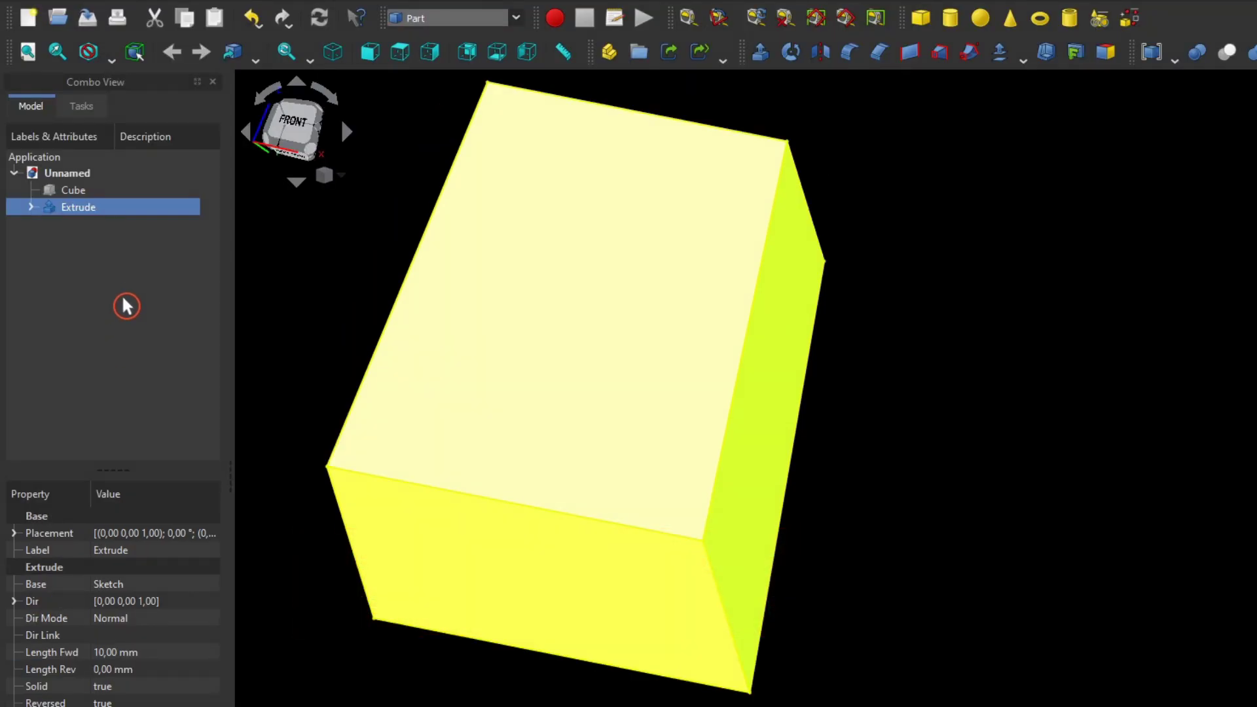
# Subtract the Extrude from the Cube with a Part Cut.
pyautogui.click(93, 192)
pyautogui.press('space')
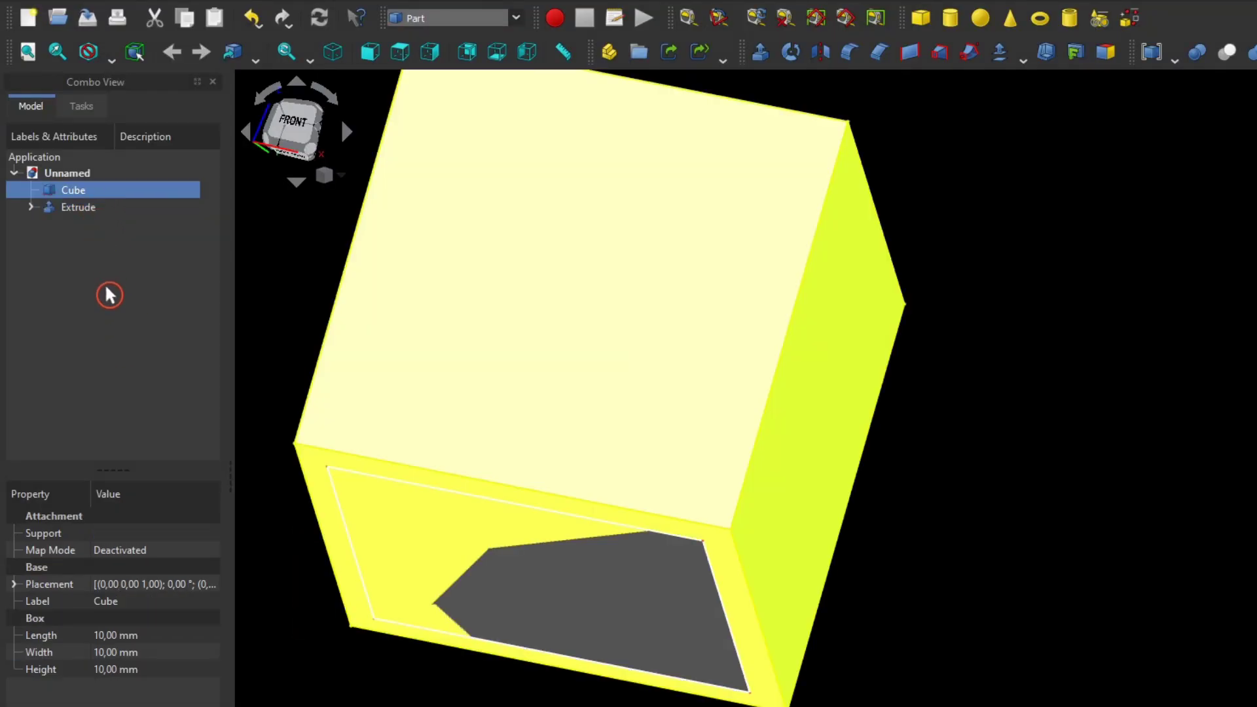
pyautogui.click(299, 314)
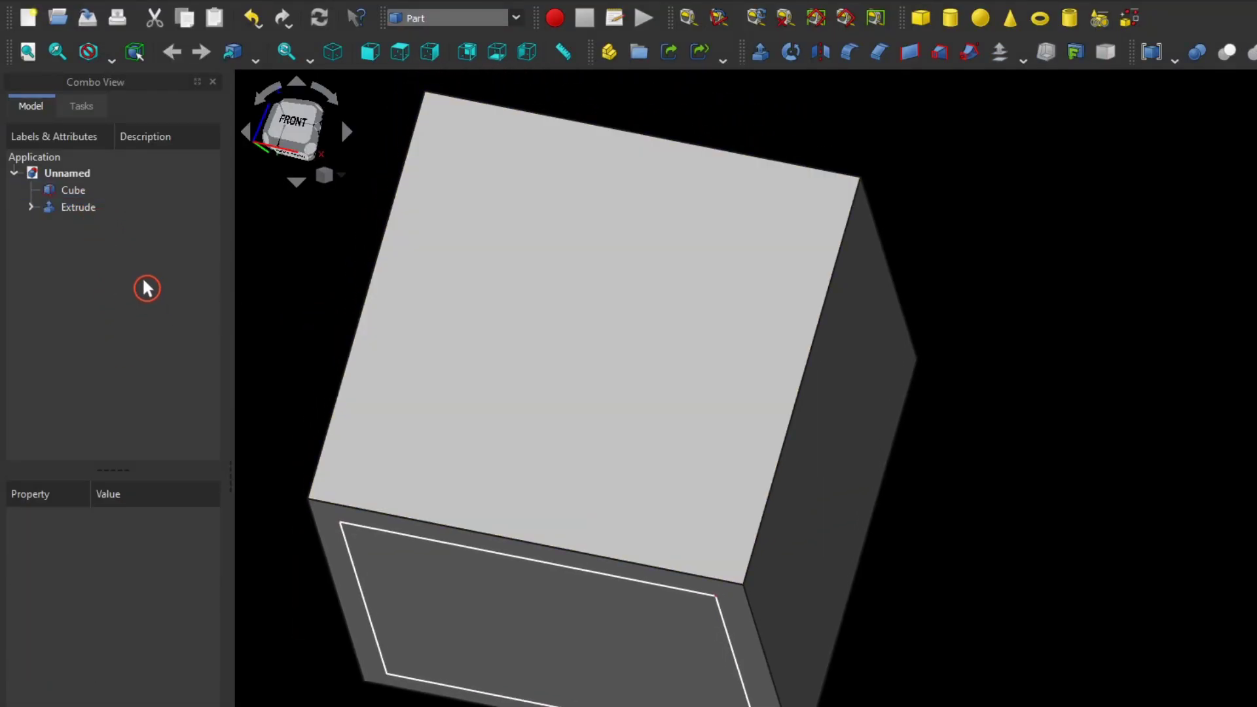
pyautogui.click(83, 194)
pyautogui.keyDown('ctrl'); pyautogui.click(85, 208); pyautogui.keyUp('ctrl')
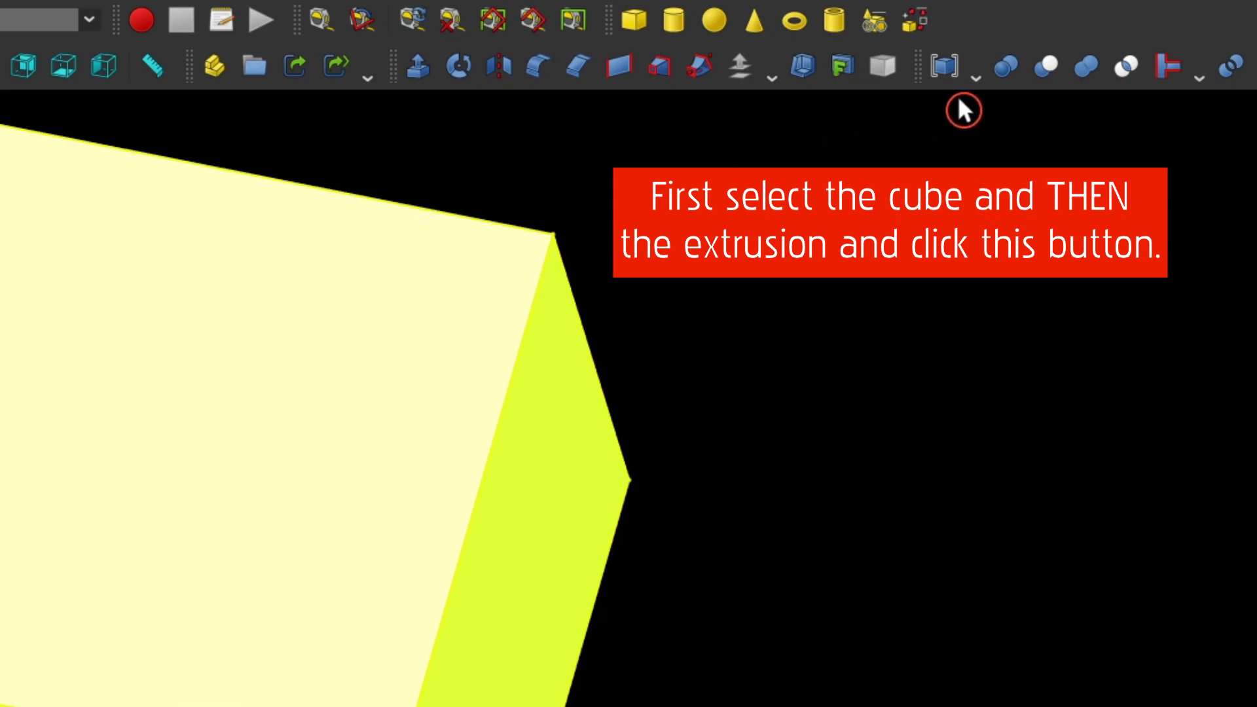
pyautogui.click(1226, 59)
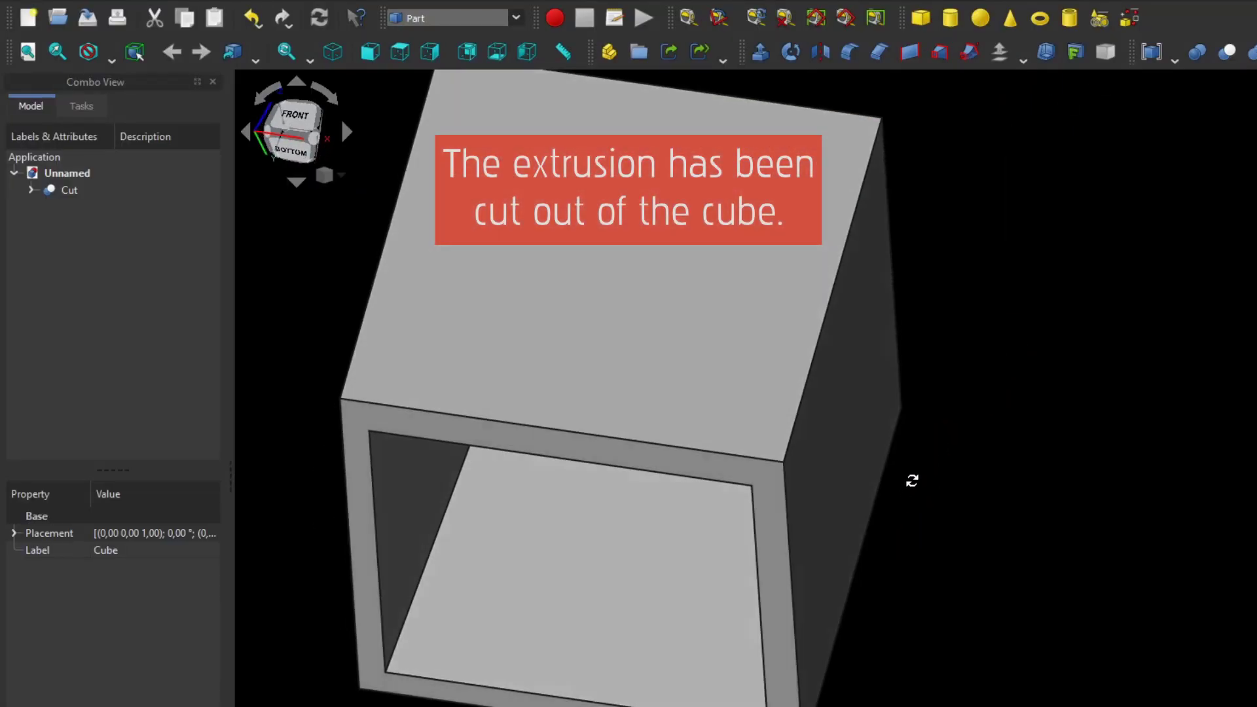
# View the Cut from the bottom, select the pocket's four tapered walls, and expand Cut.
pyautogui.moveTo(912, 480)
pyautogui.mouseDown(button='middle')
pyautogui.moveTo(934, 396)
pyautogui.moveTo(897, 609)
pyautogui.moveTo(799, 513)
pyautogui.moveTo(789, 560)
pyautogui.moveTo(878, 496)
pyautogui.moveTo(931, 345)
pyautogui.moveTo(651, 256)
pyautogui.mouseUp(button='middle')
pyautogui.click(293, 147)
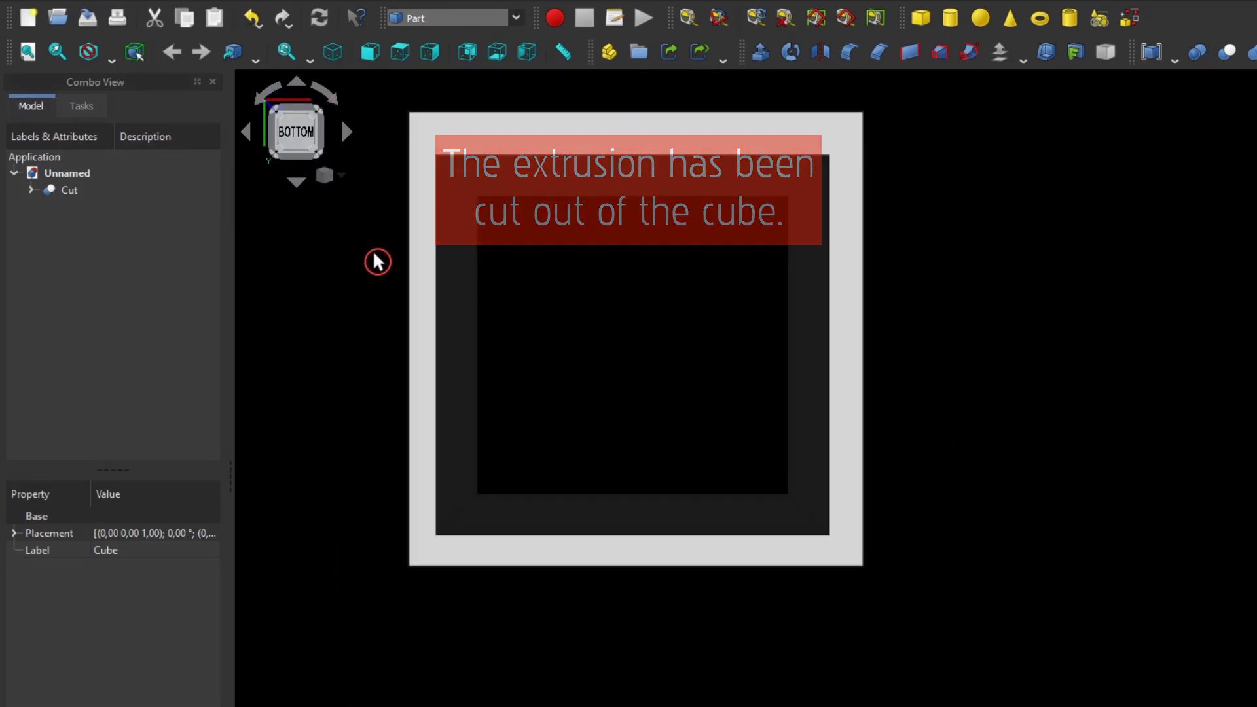
pyautogui.click(464, 237)
pyautogui.click(512, 193)
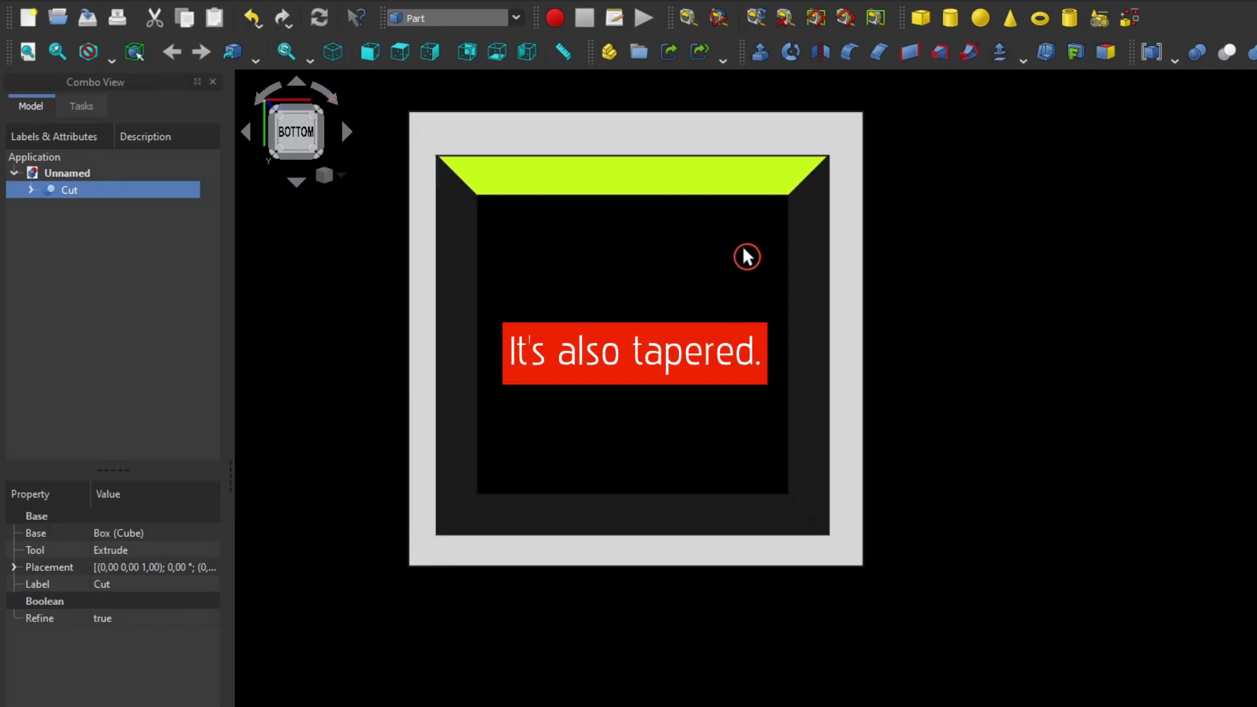
pyautogui.click(800, 275)
pyautogui.click(641, 526)
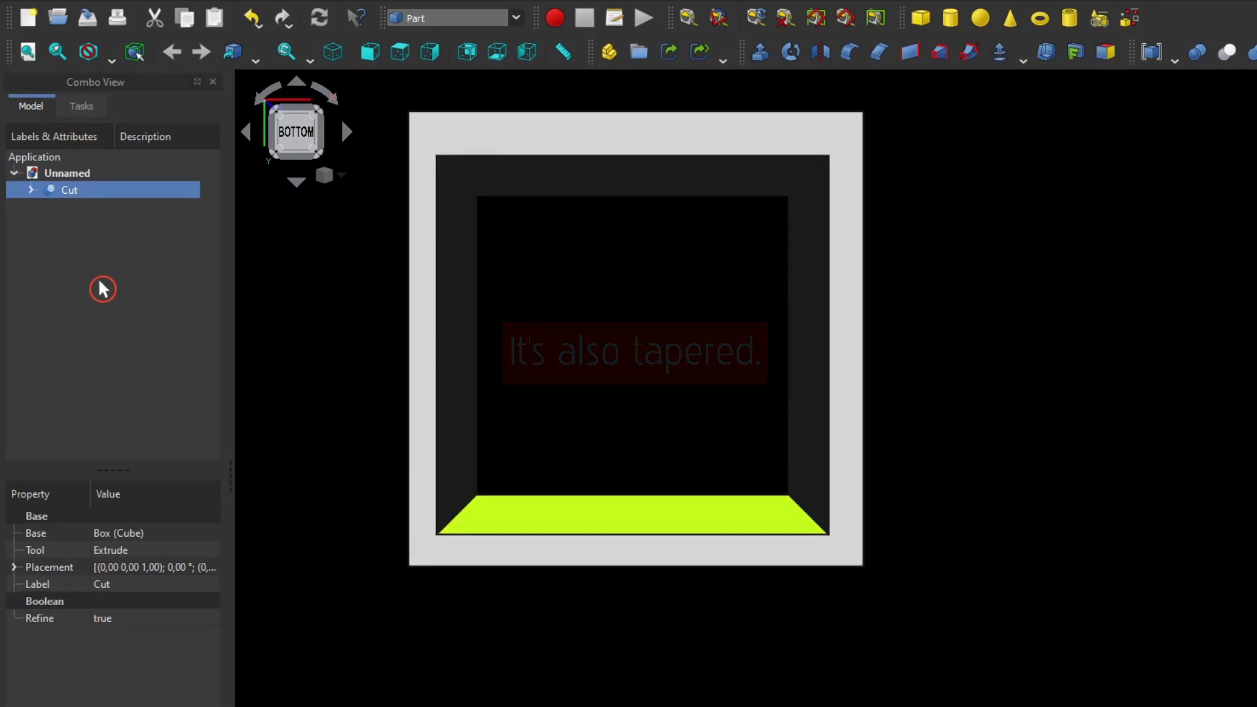
pyautogui.click(32, 191)
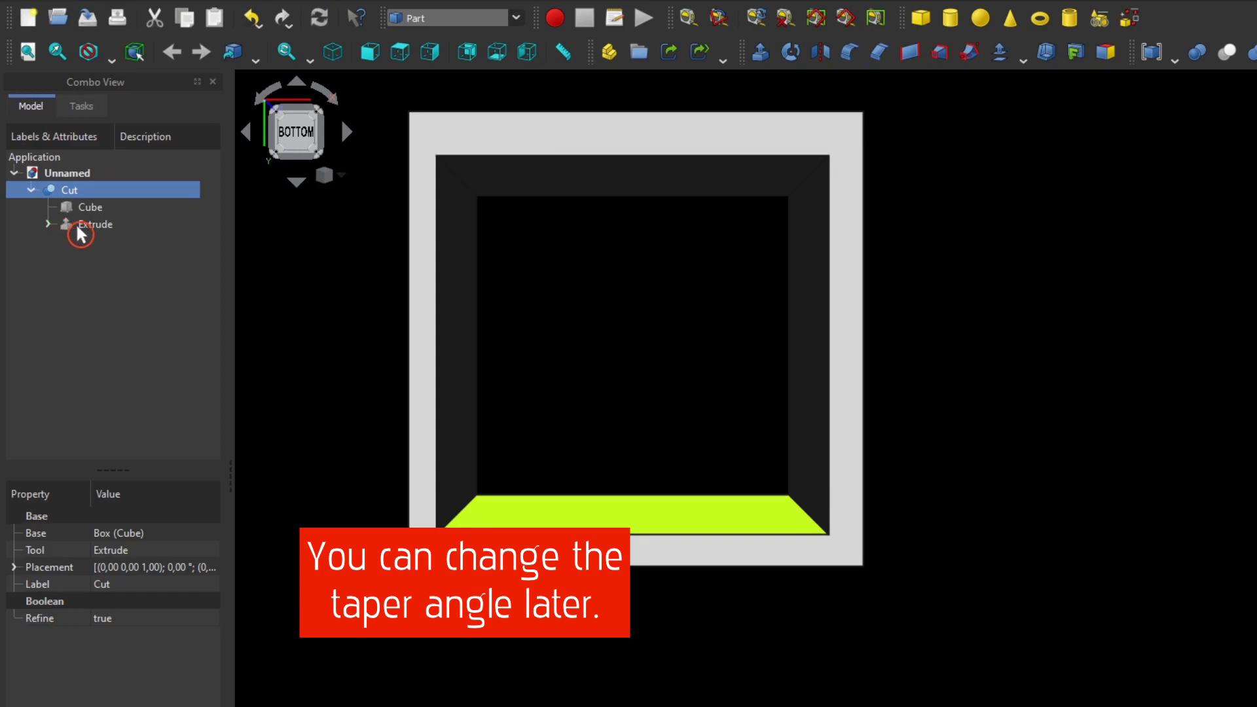
# Set the Extrude's Taper Angle to 2° inside Cut, then edit it once more.
pyautogui.click(85, 224)
pyautogui.click(125, 648)
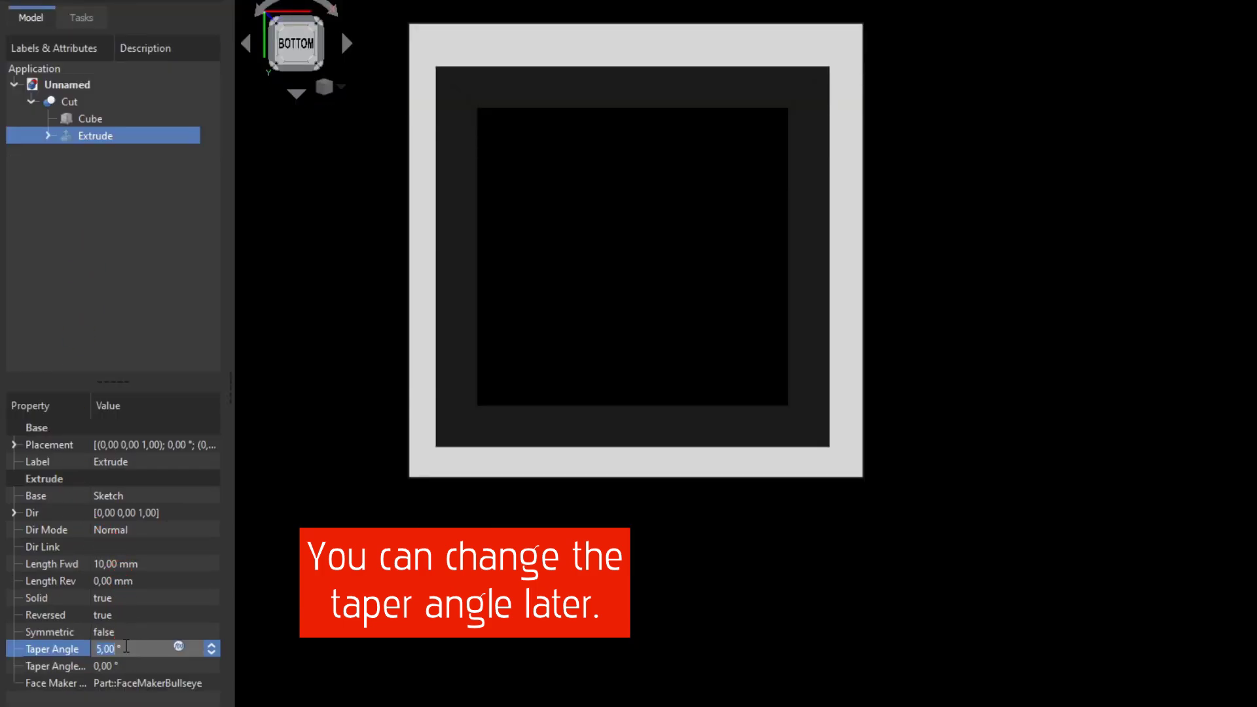
pyautogui.write('2')
pyautogui.press('Return')
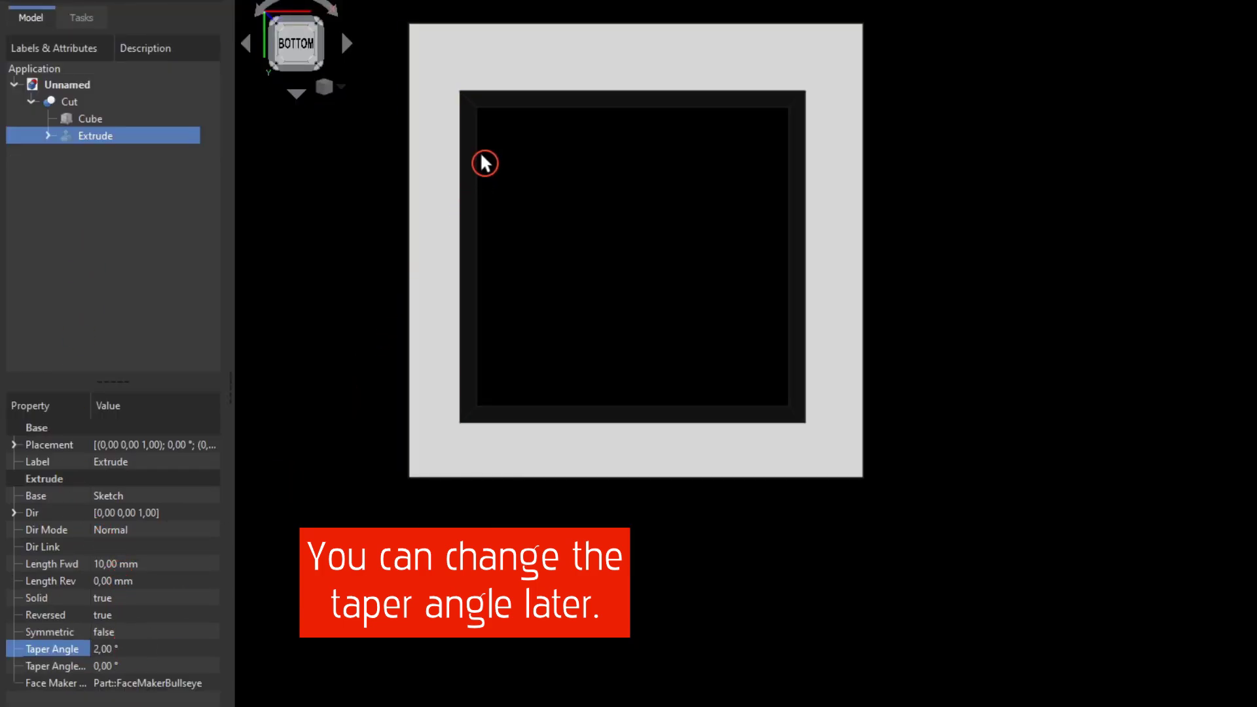
pyautogui.click(475, 156)
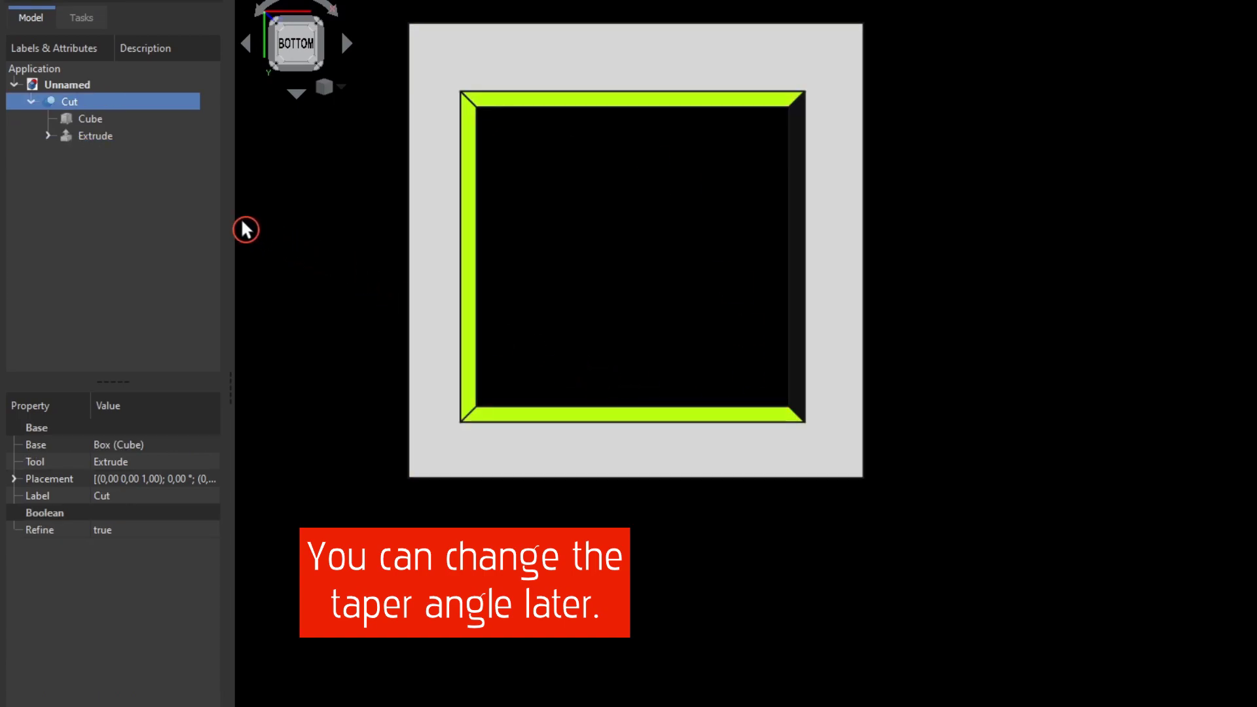
pyautogui.click(101, 141)
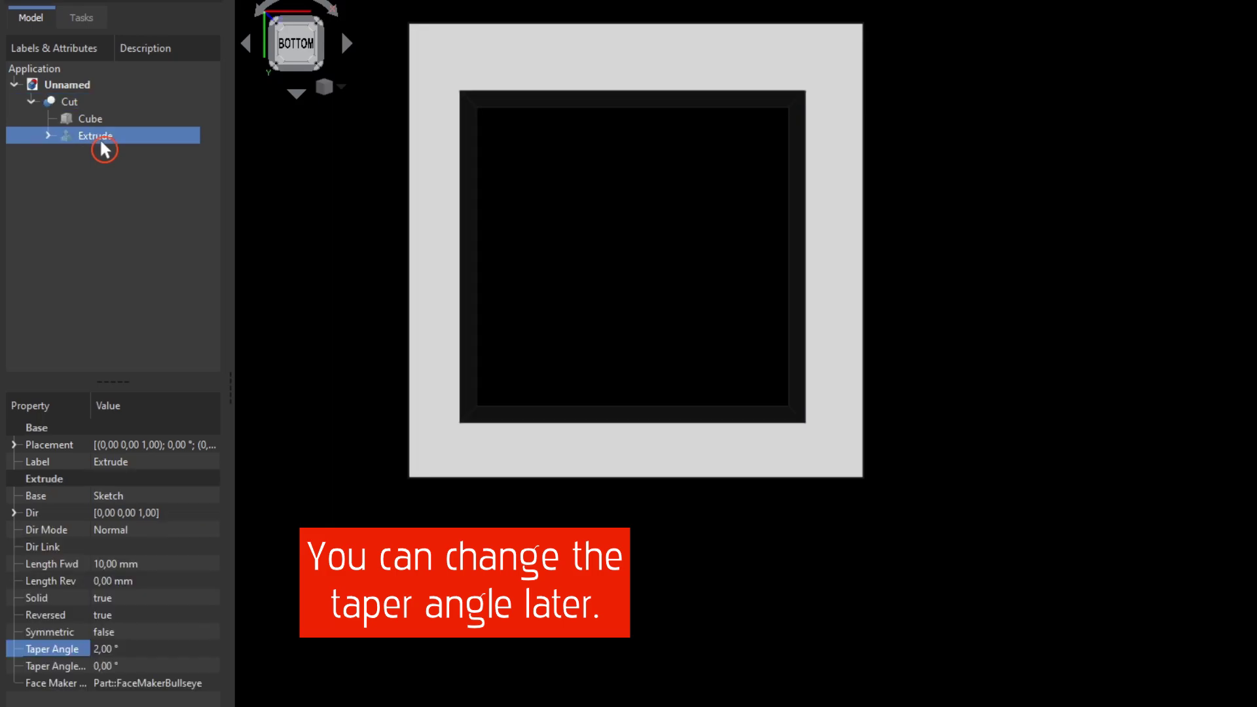
pyautogui.click(139, 652)
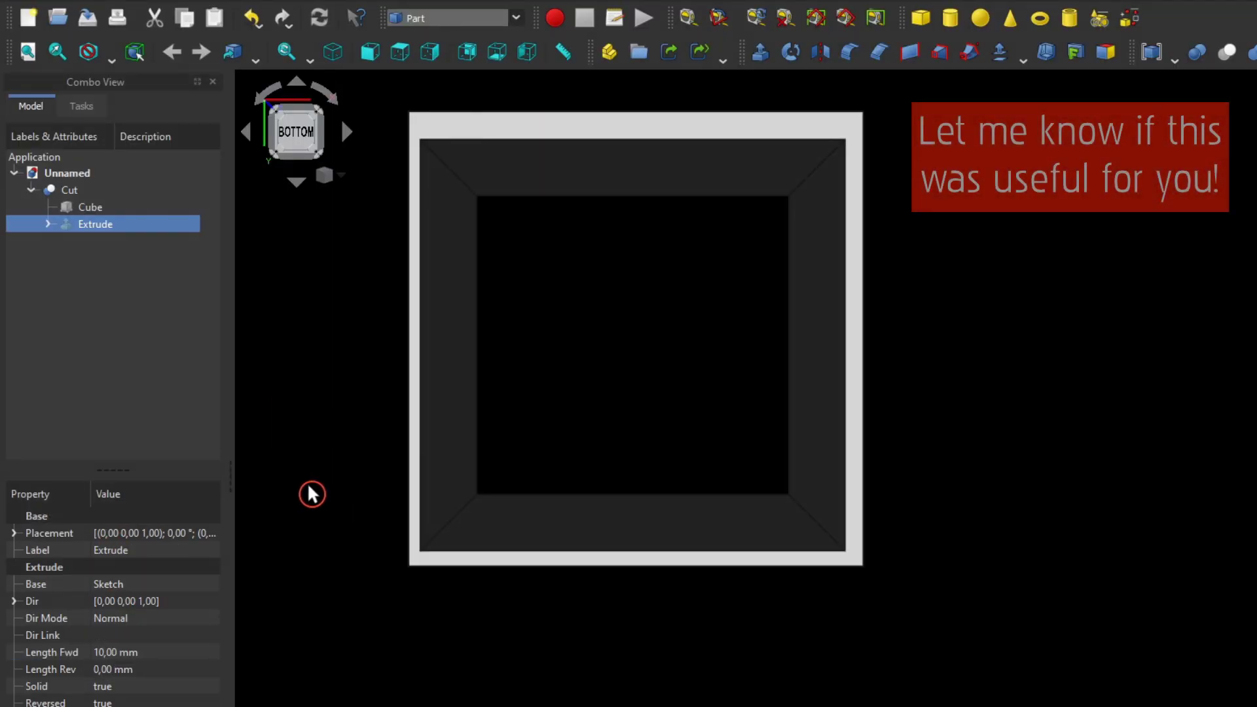
# Switch to perspective projection, orbit around the hollowed cube, and clear the selection.
pyautogui.moveTo(1044, 281); pyautogui.dragTo(1002, 323, button='middle')
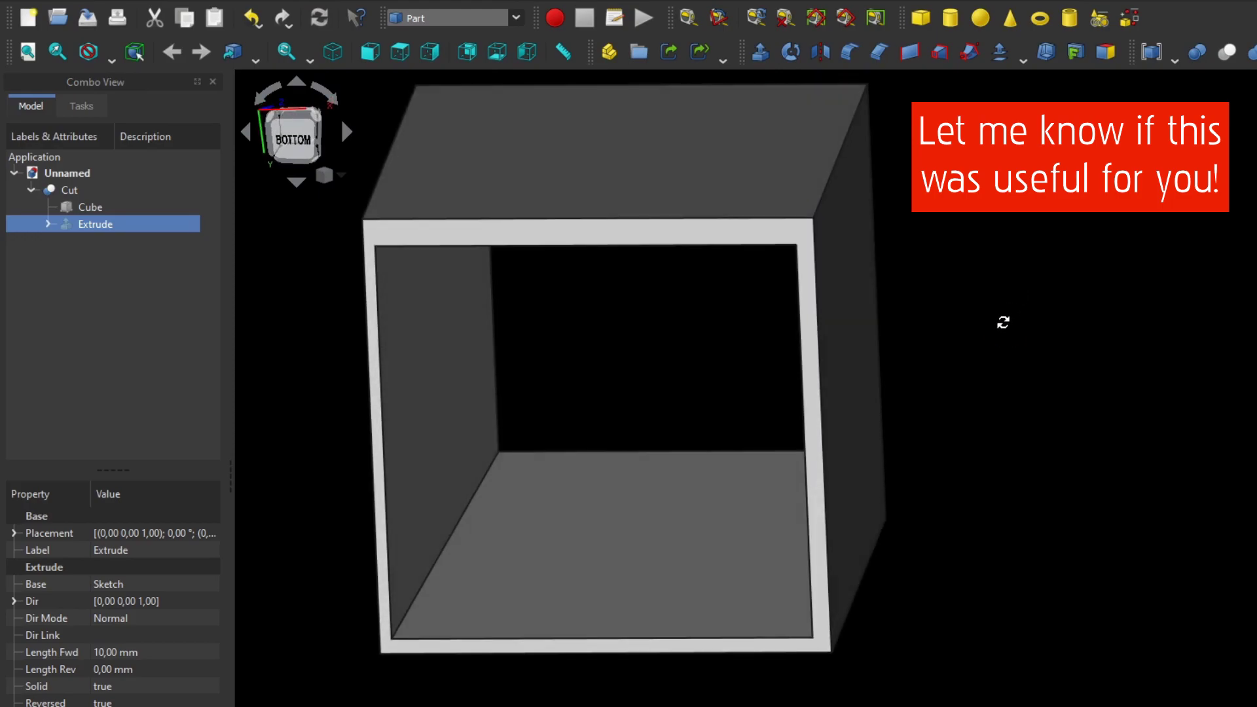
pyautogui.click(321, 185)
pyautogui.click(360, 208)
pyautogui.scroll(-3, 945, 337)
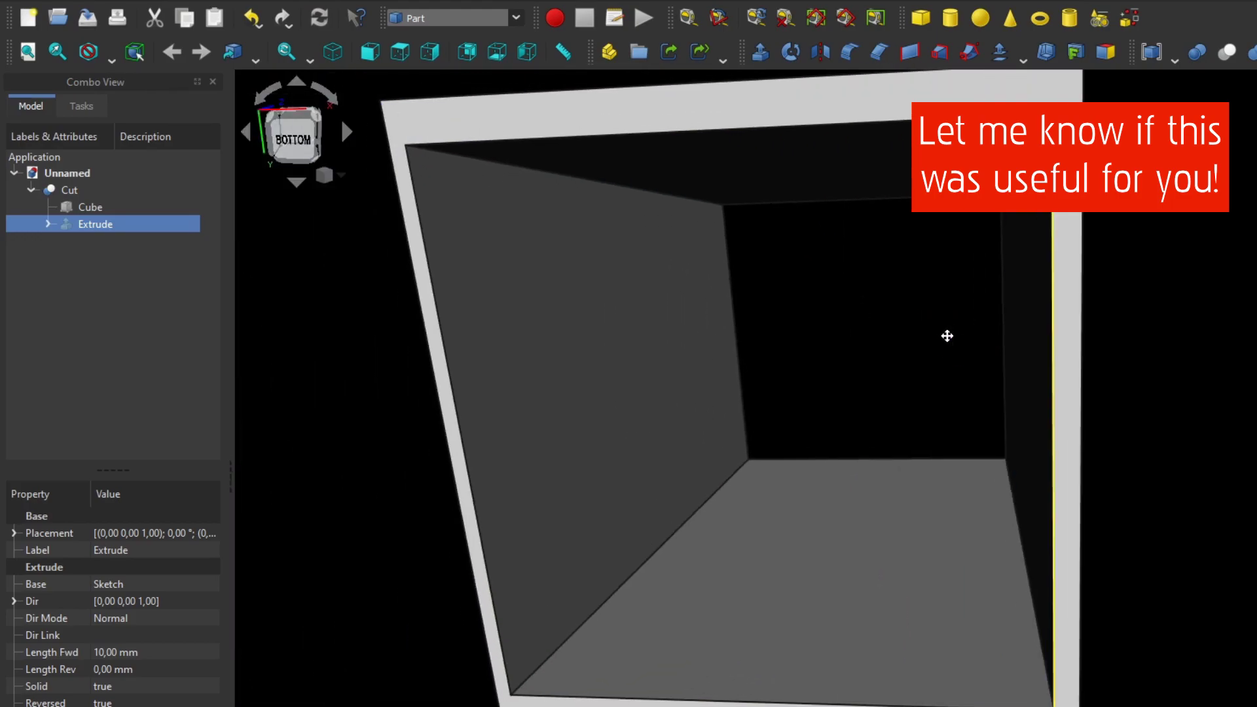
pyautogui.scroll(-2, 954, 351)
pyautogui.moveTo(954, 350)
pyautogui.mouseDown(button='middle')
pyautogui.moveTo(814, 317)
pyautogui.moveTo(800, 469)
pyautogui.moveTo(803, 208)
pyautogui.mouseUp(button='middle')
pyautogui.moveTo(861, 472)
pyautogui.mouseDown(button='middle')
pyautogui.moveTo(858, 331)
pyautogui.moveTo(839, 247)
pyautogui.moveTo(847, 308)
pyautogui.moveTo(940, 295)
pyautogui.moveTo(1022, 345)
pyautogui.mouseUp(button='middle')
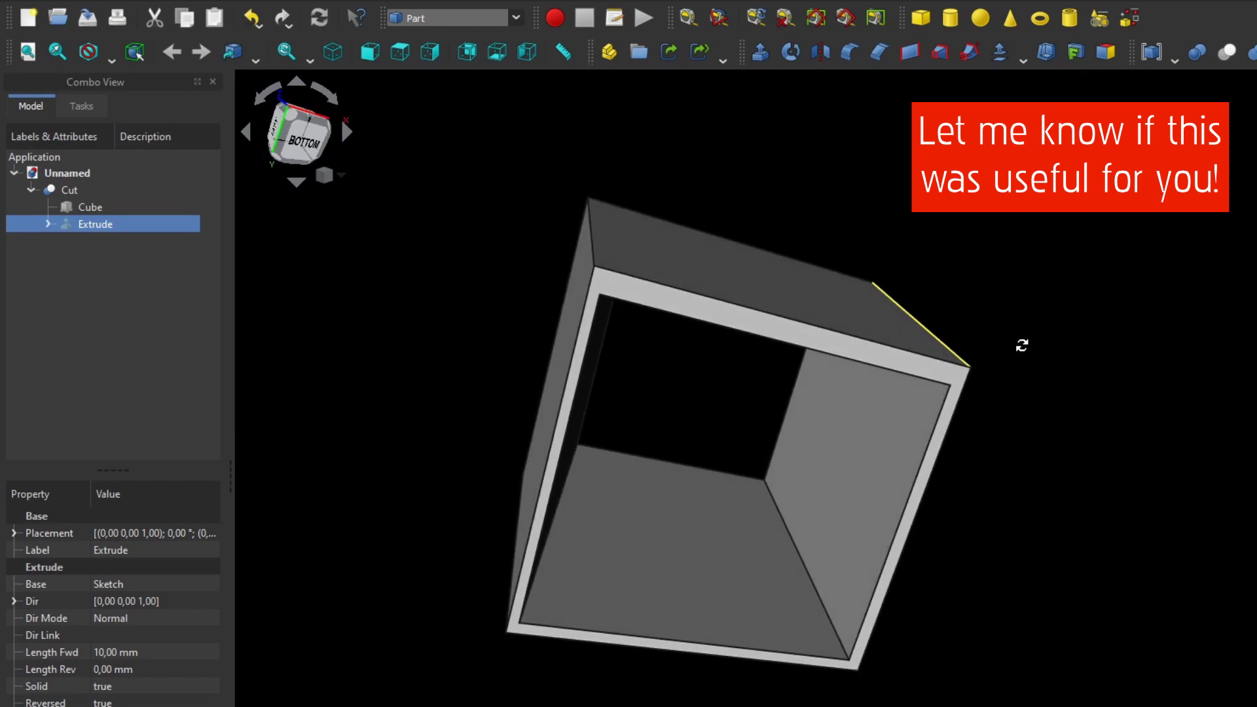
pyautogui.click(1046, 362)
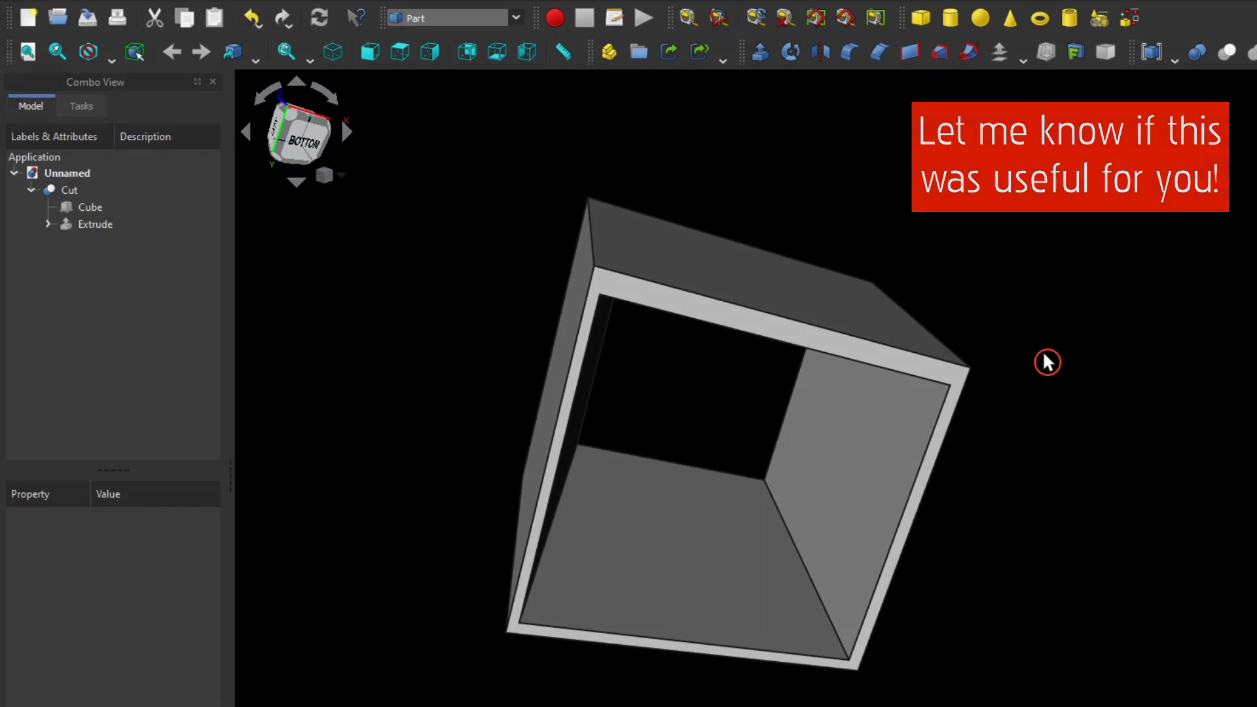
# Scroll the 3DParts4U home page past the video channels to Discover Latest Posts.
pyautogui.scroll(-5, 697, 218)
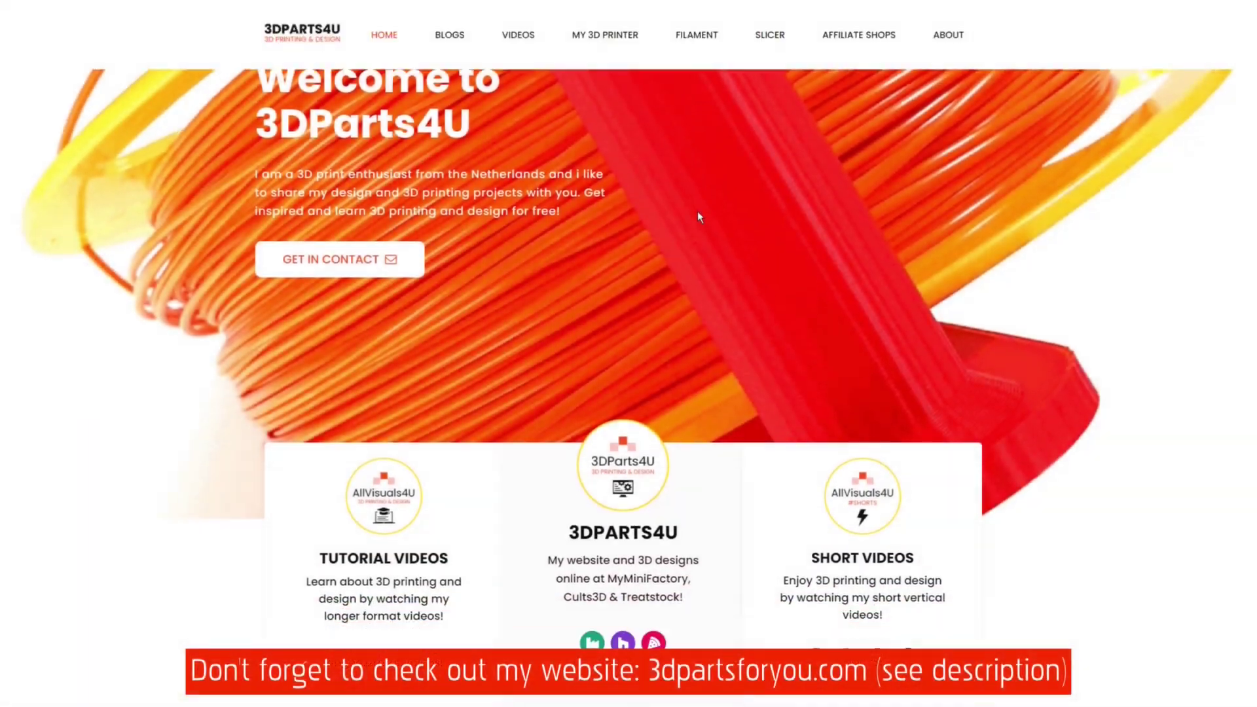
pyautogui.scroll(-3, 733, 302)
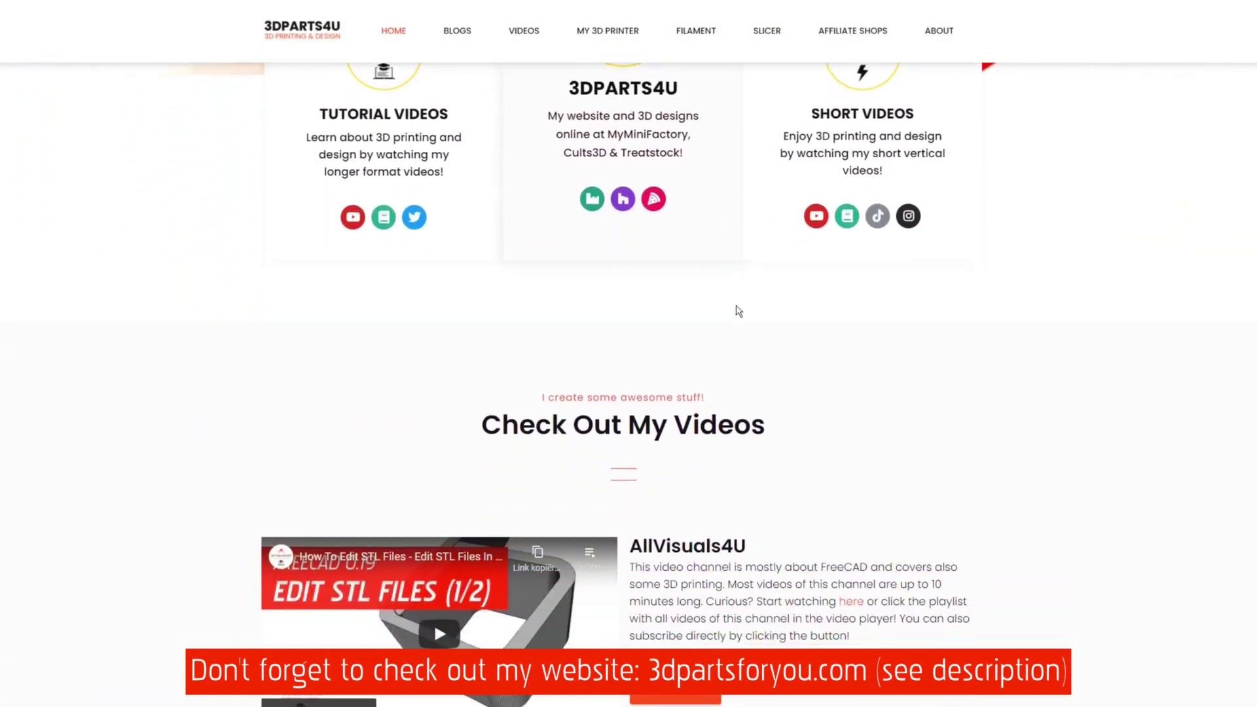
pyautogui.scroll(-3, 753, 334)
pyautogui.scroll(-3, 777, 389)
pyautogui.scroll(-4, 779, 390)
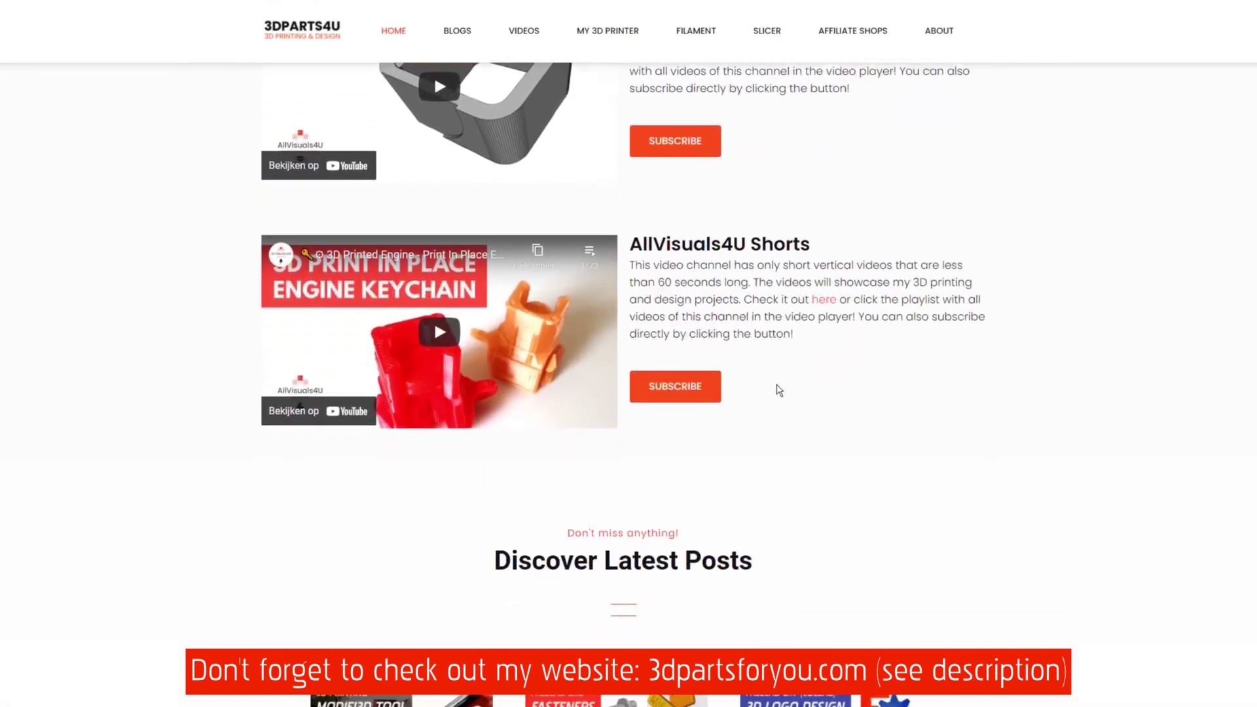
pyautogui.scroll(-2, 779, 390)
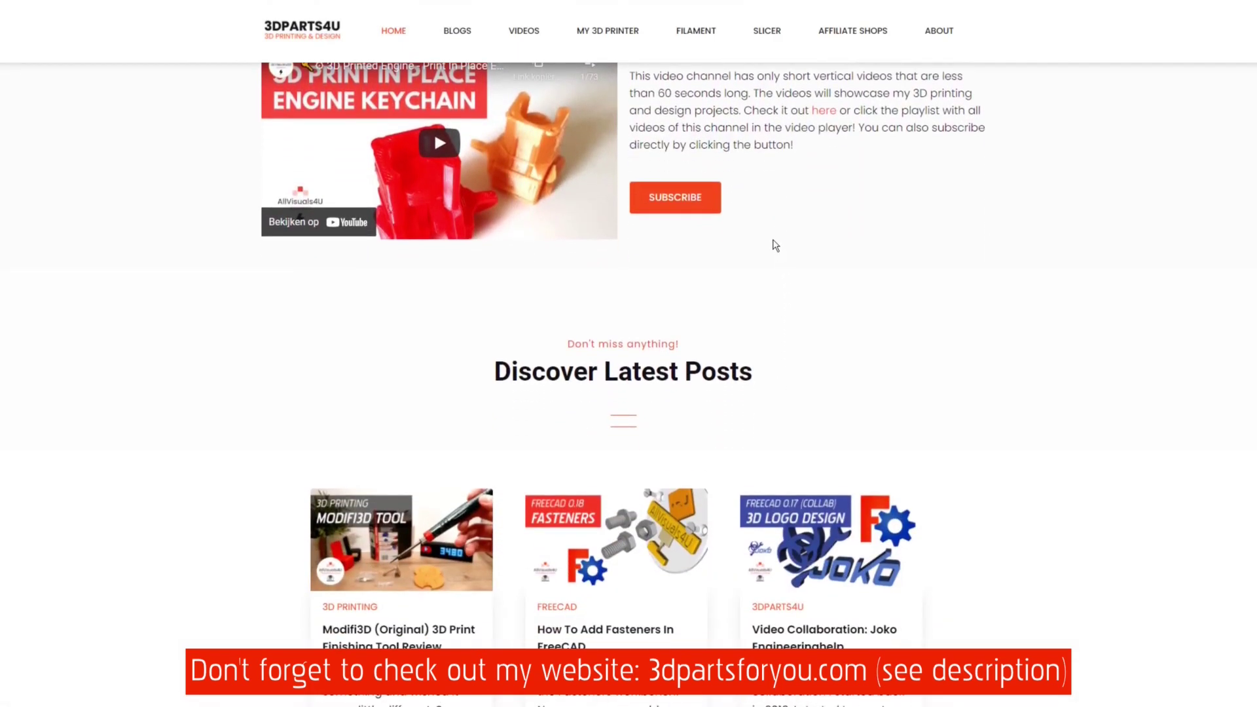